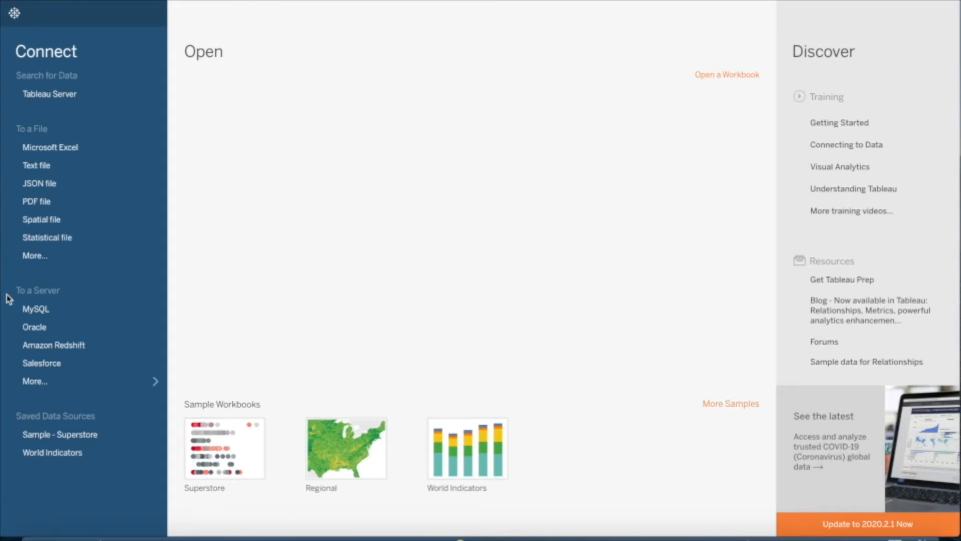
# Step: Browse the full server connector list, then start a new Salesforce connection from the Connect pane
pyautogui.click(32, 383)
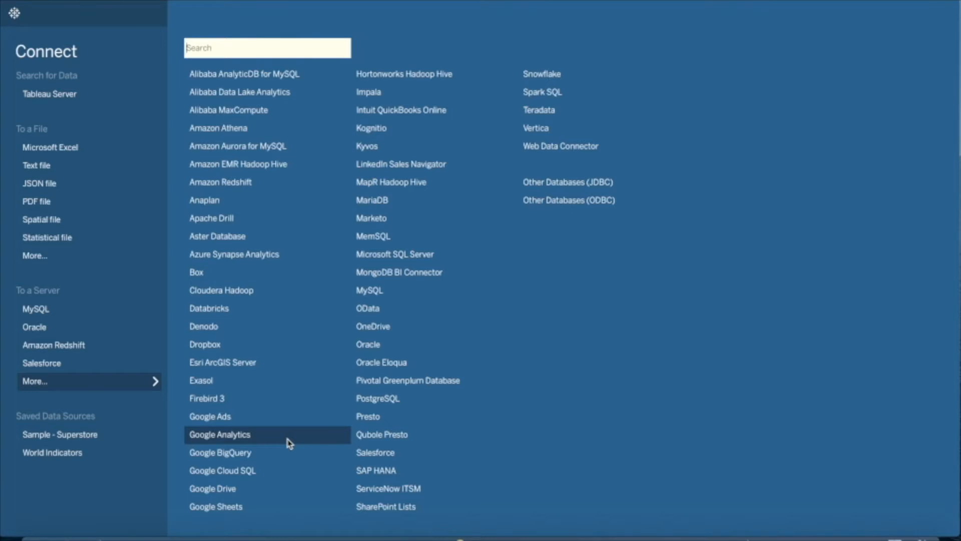
pyautogui.click(150, 386)
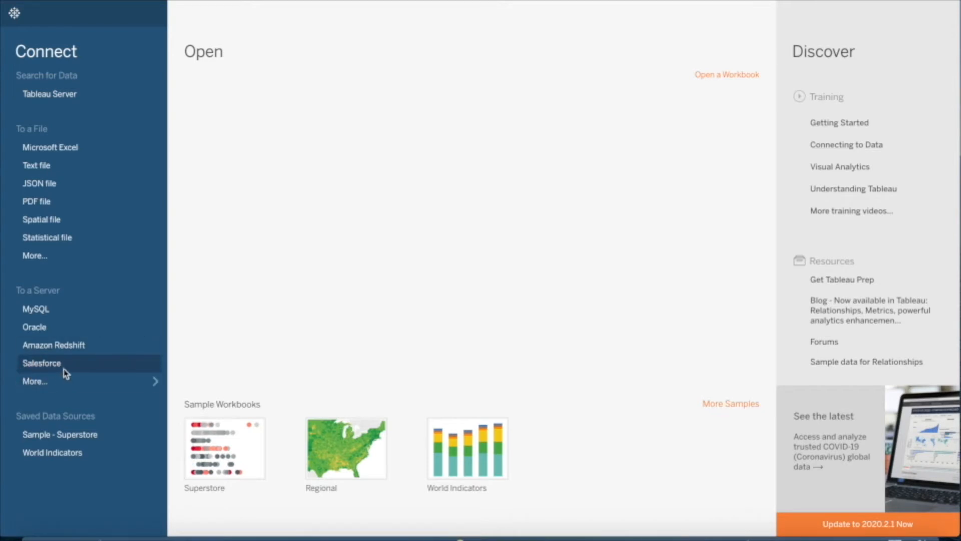
pyautogui.click(36, 369)
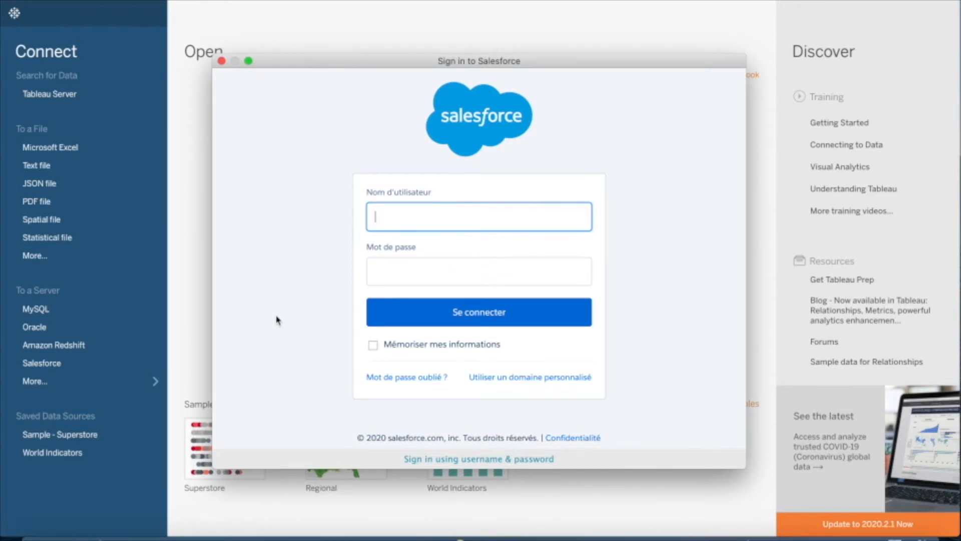
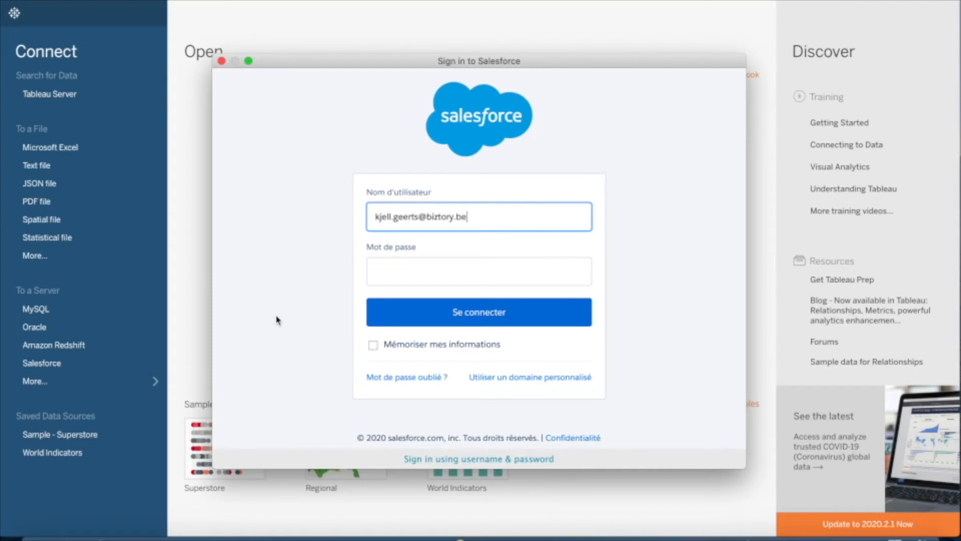
# Step: Sign in to Salesforce with the account username and password
pyautogui.press('Tab')
pyautogui.write('••••••••••••')
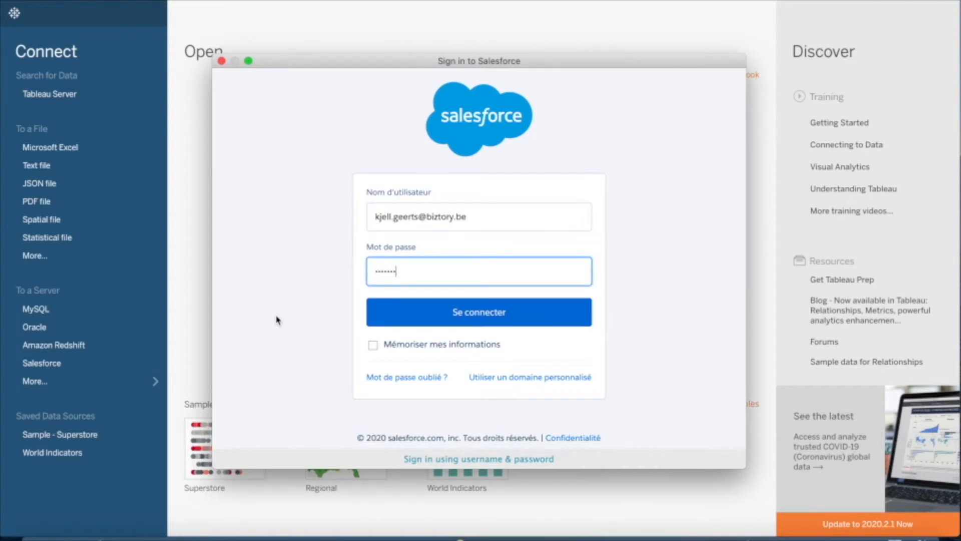
pyautogui.write('•••')
pyautogui.press('Return')
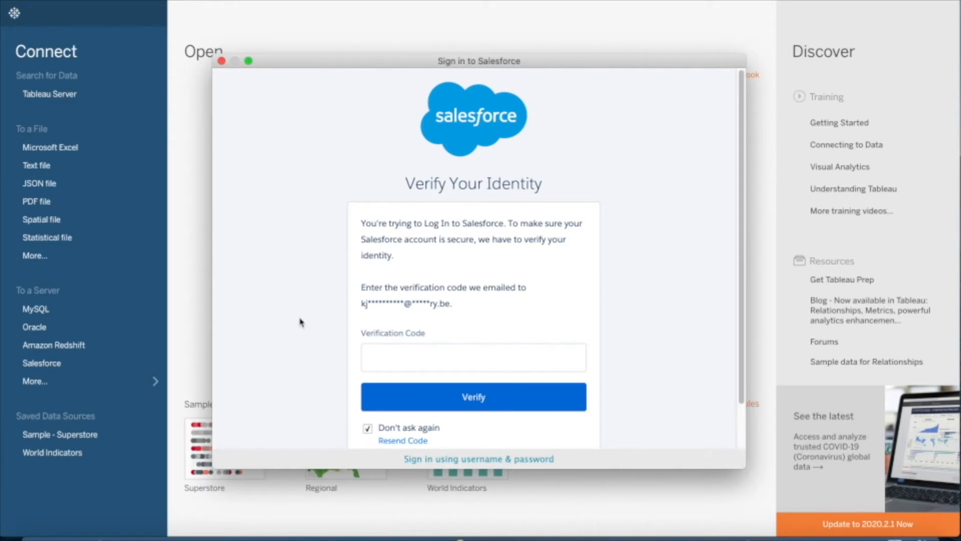
# Step: Enter the emailed verification code and submit it to verify the account
pyautogui.click(399, 350)
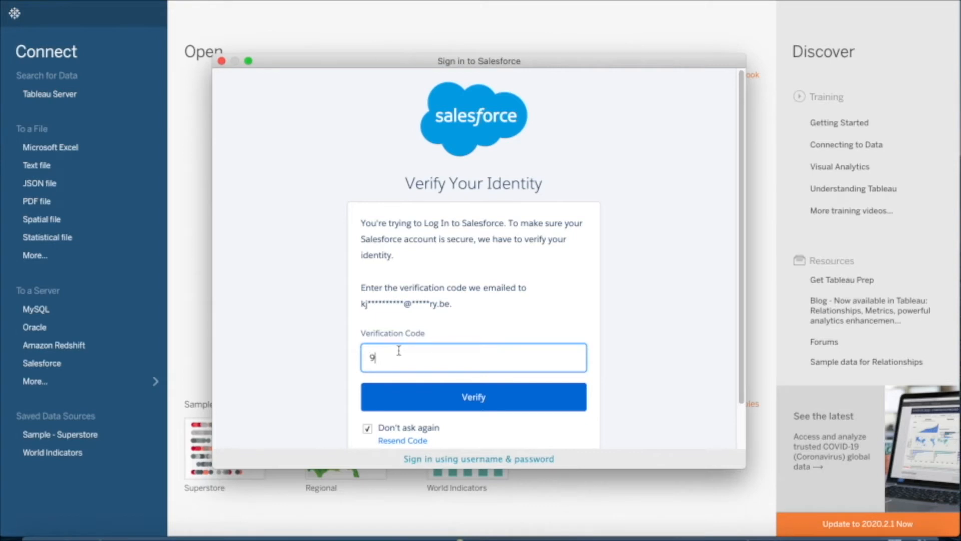
pyautogui.click(439, 407)
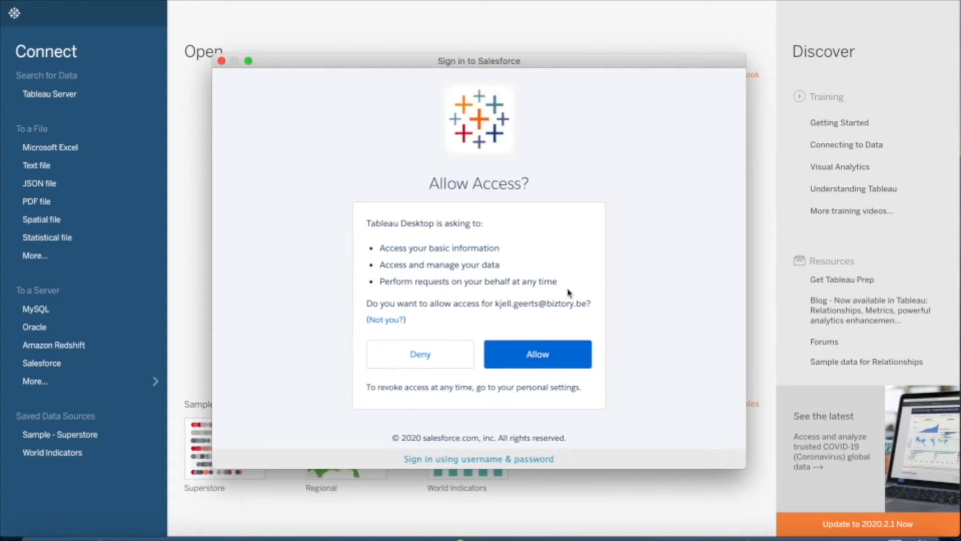
# Step: Allow Tableau access to Salesforce and browse the listed Salesforce tables
pyautogui.click(519, 354)
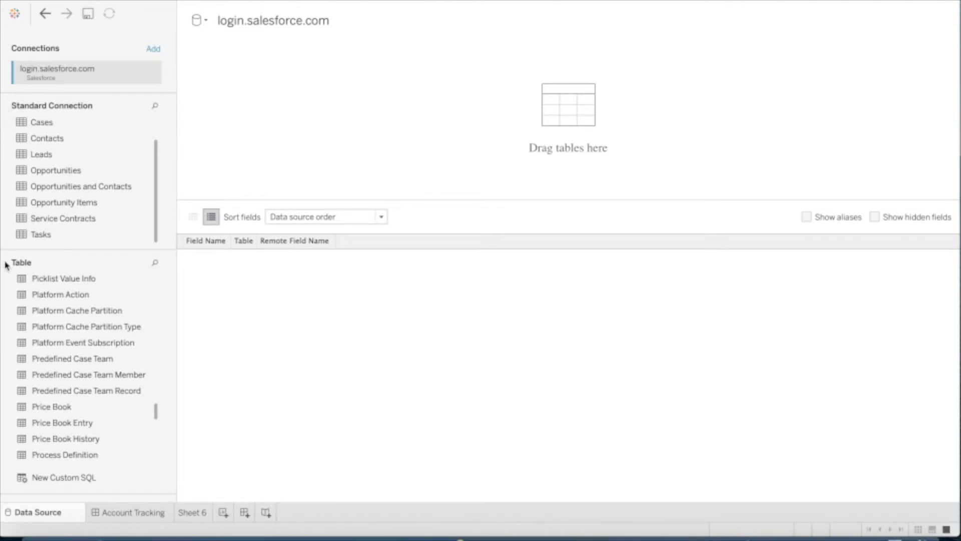
pyautogui.scroll(10, 57, 333)
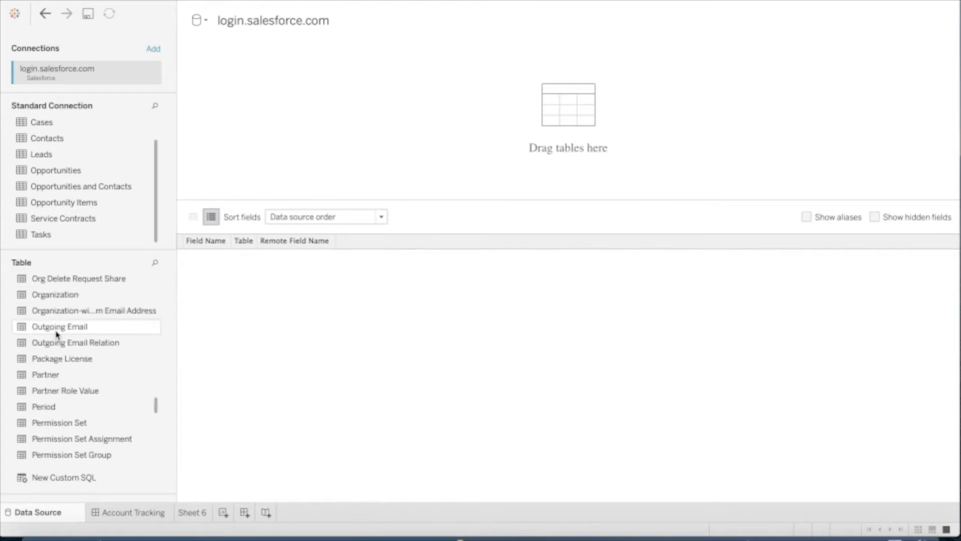
pyautogui.scroll(10, 56, 334)
pyautogui.scroll(10, 56, 335)
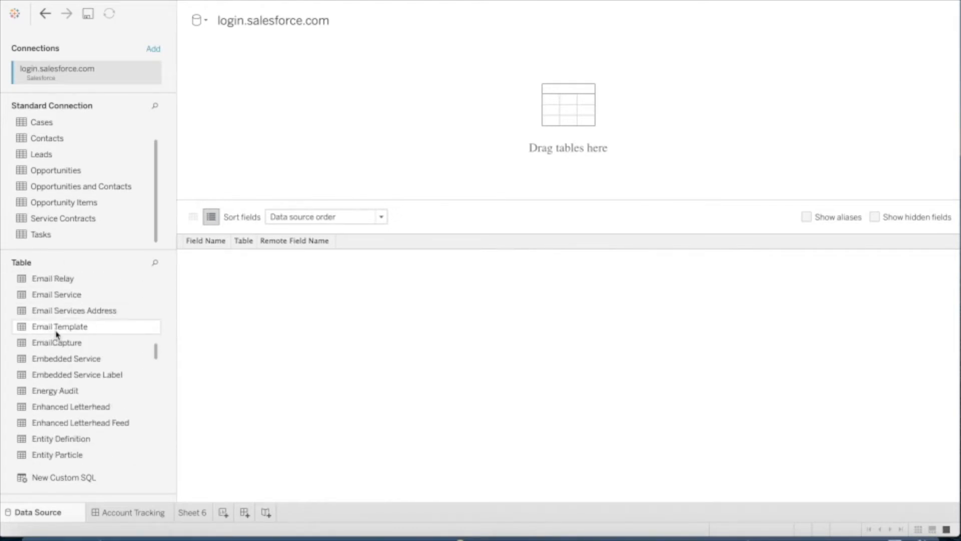
pyautogui.scroll(3, 57, 334)
pyautogui.scroll(12, 57, 334)
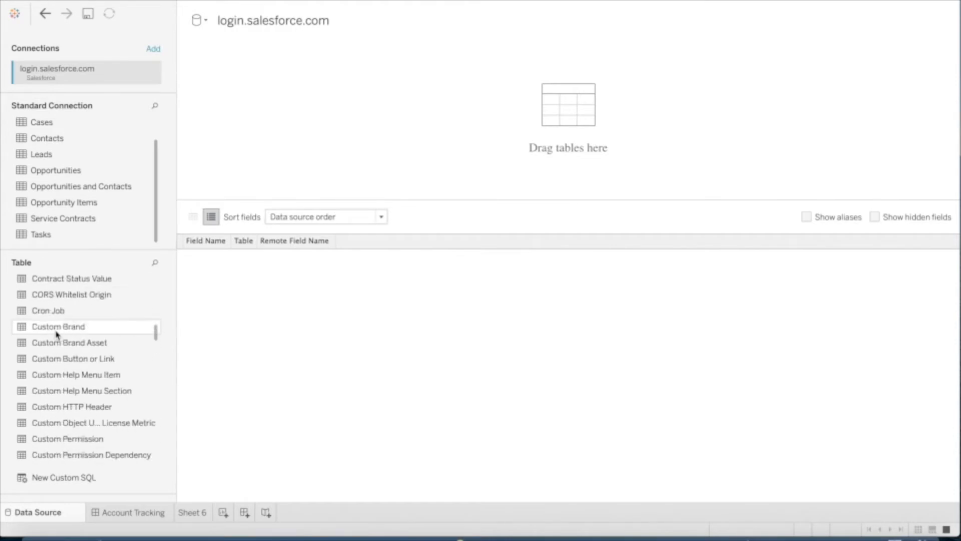
pyautogui.scroll(12, 56, 335)
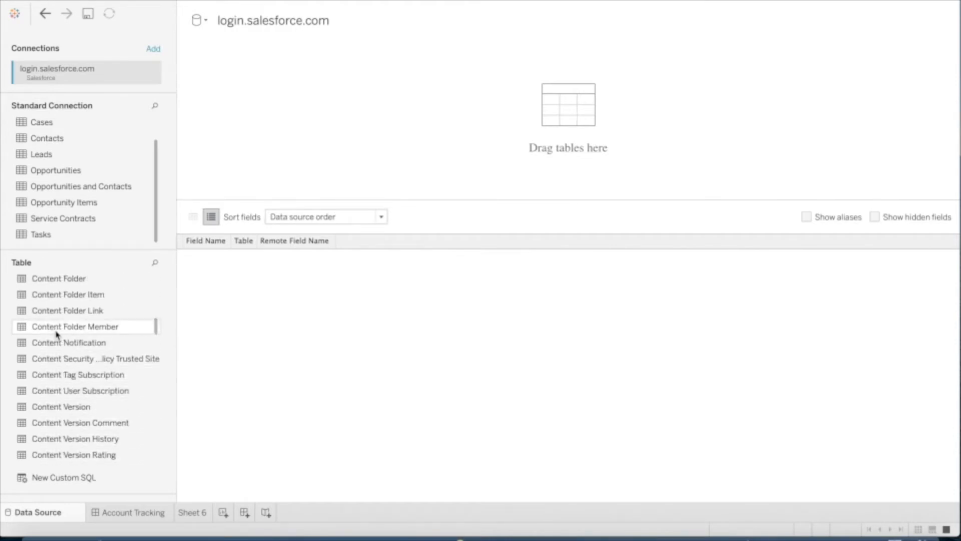
pyautogui.scroll(12, 56, 334)
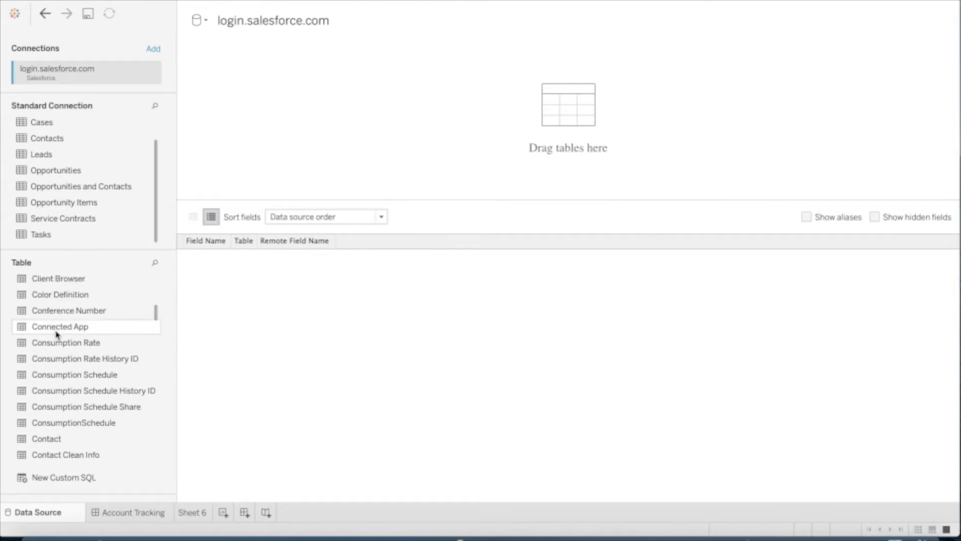
pyautogui.scroll(1, 56, 335)
pyautogui.scroll(-10, 56, 334)
pyautogui.scroll(-7, 57, 334)
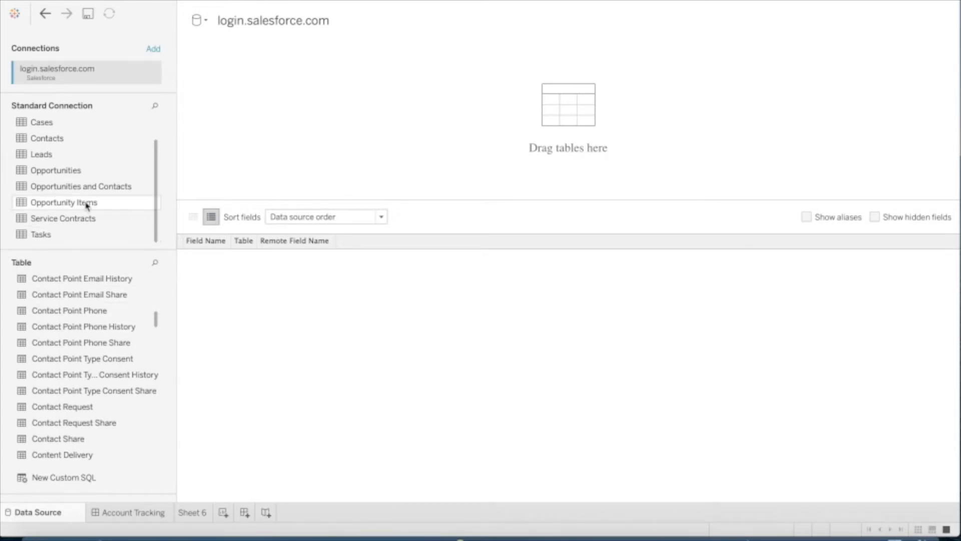
pyautogui.scroll(2, 86, 205)
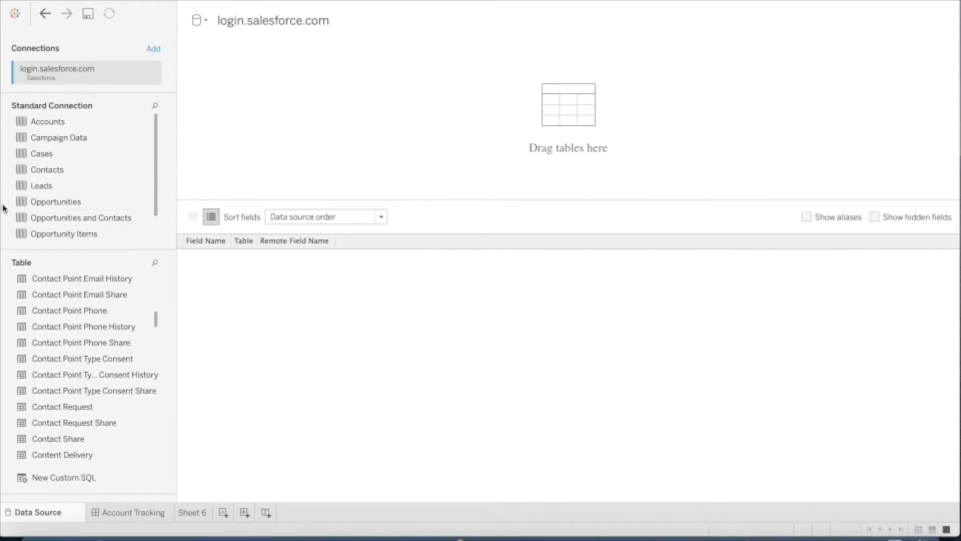
pyautogui.scroll(-2, 90, 191)
pyautogui.scroll(2, 91, 191)
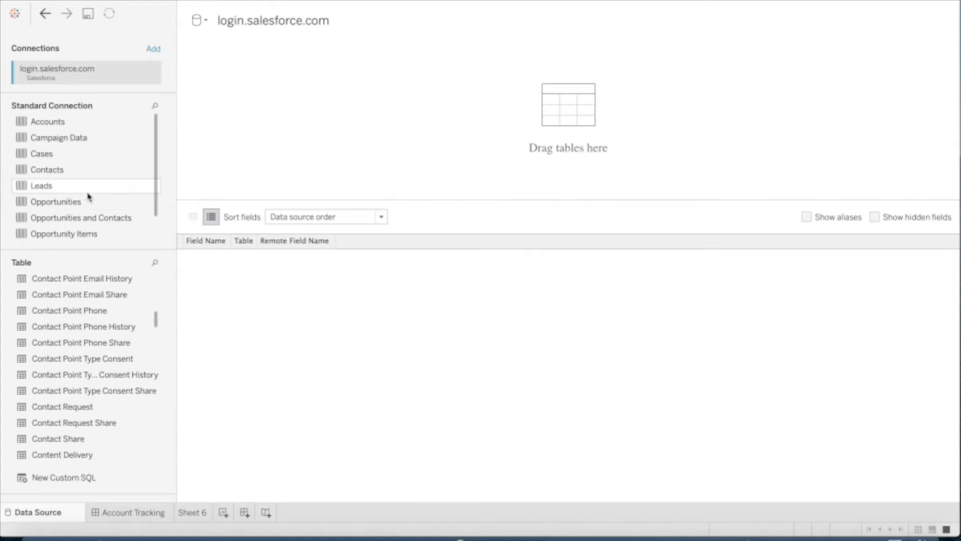
# Step: Place the Opportunities standard connection on the canvas and scroll through its Account fields
pyautogui.moveTo(74, 206); pyautogui.dragTo(238, 169)
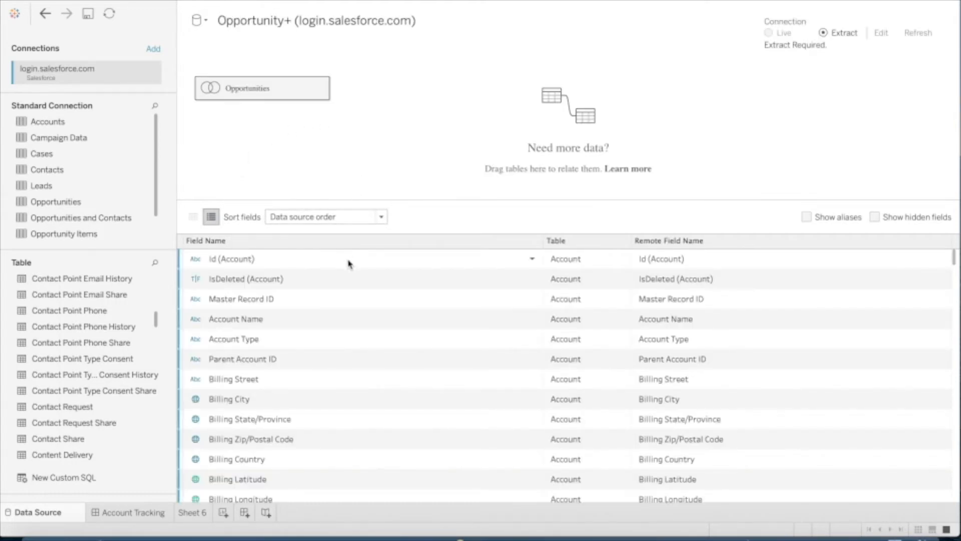
pyautogui.scroll(-6, 328, 379)
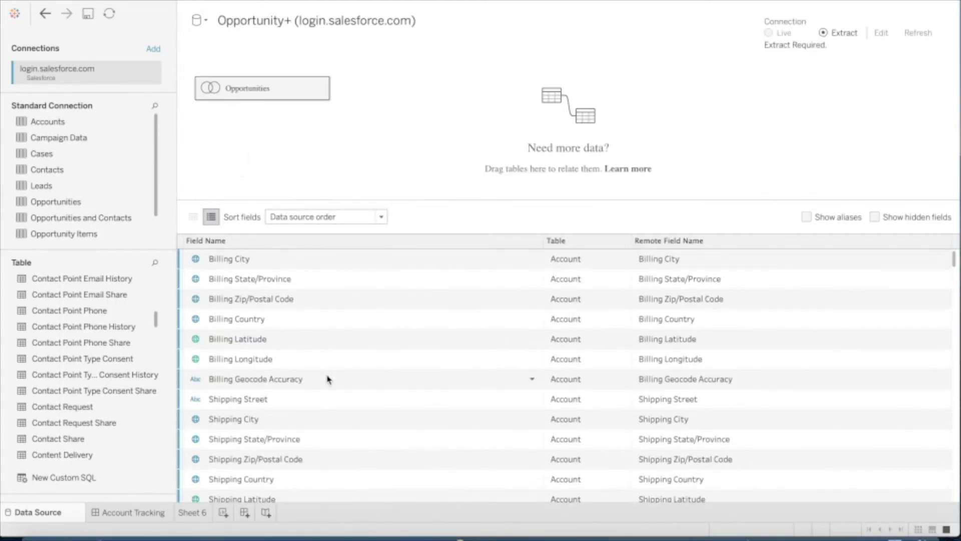
pyautogui.scroll(-4, 328, 379)
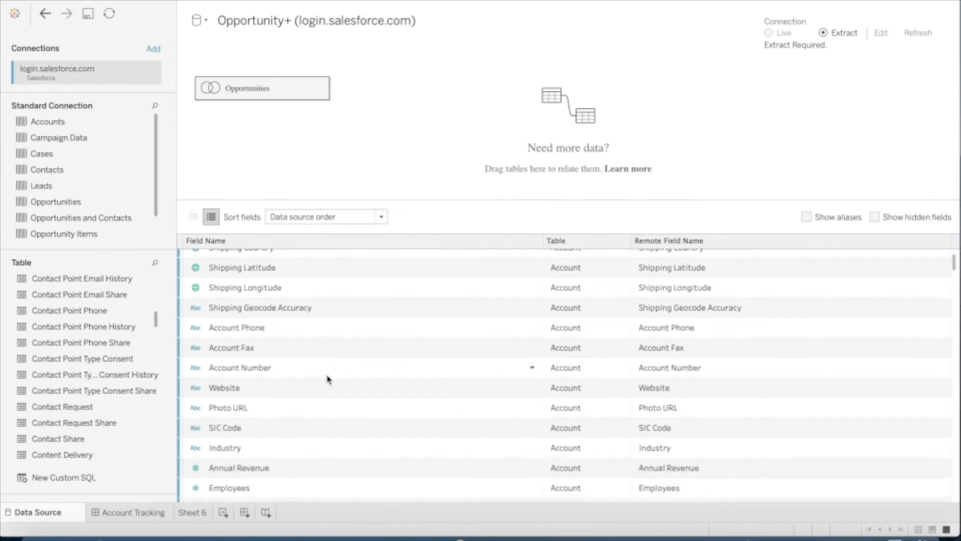
pyautogui.scroll(-2, 328, 378)
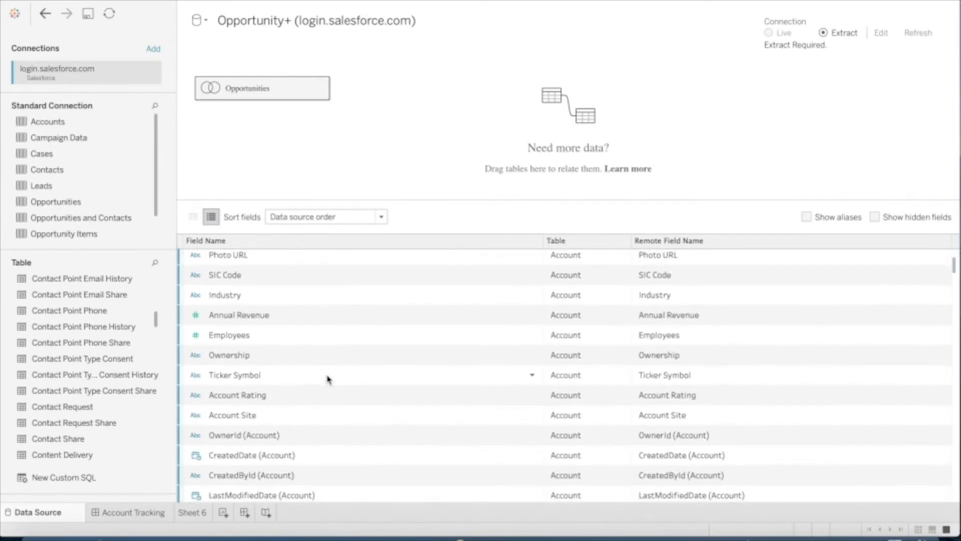
pyautogui.scroll(-3, 328, 378)
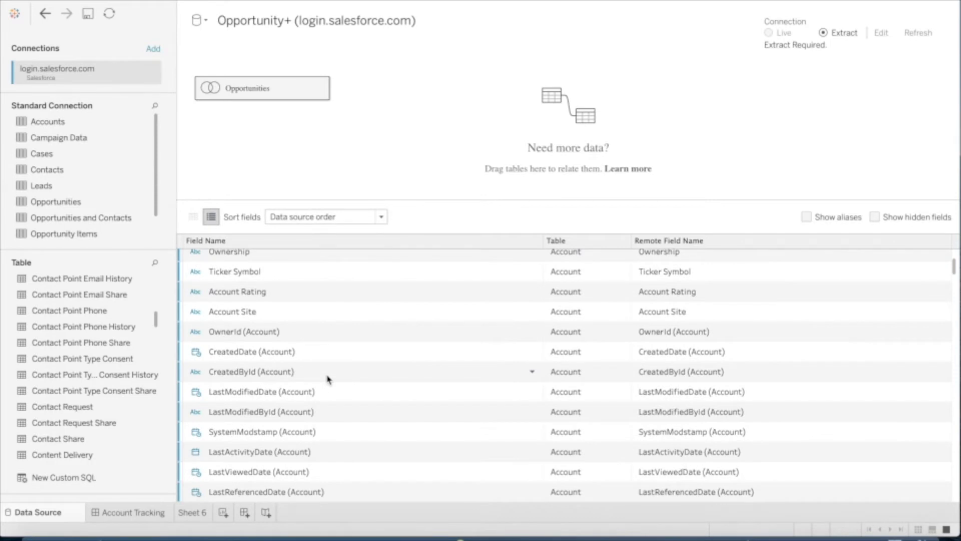
pyautogui.scroll(-2, 328, 379)
pyautogui.scroll(-2, 328, 378)
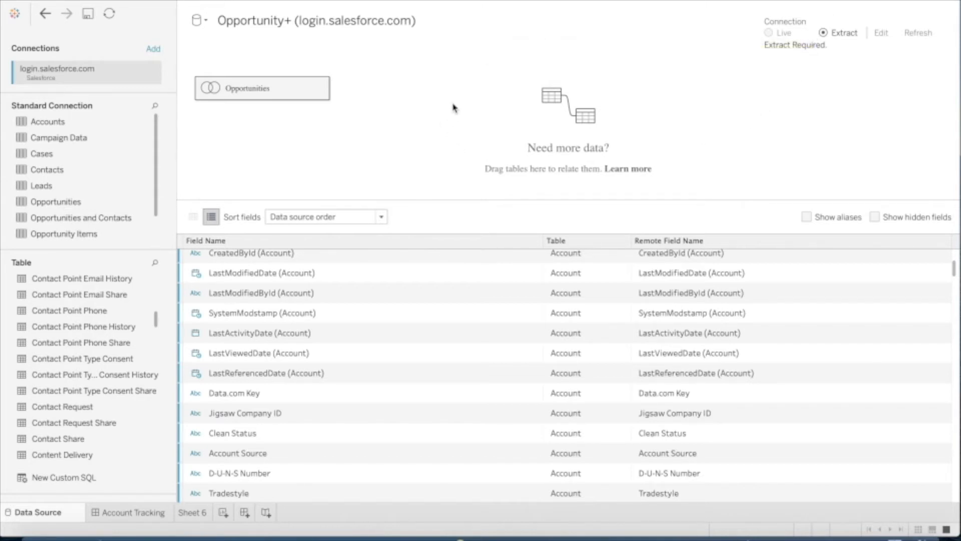
# Step: Rename the data source from Opportunity+ to 'Opportunities'
pyautogui.click(469, 27)
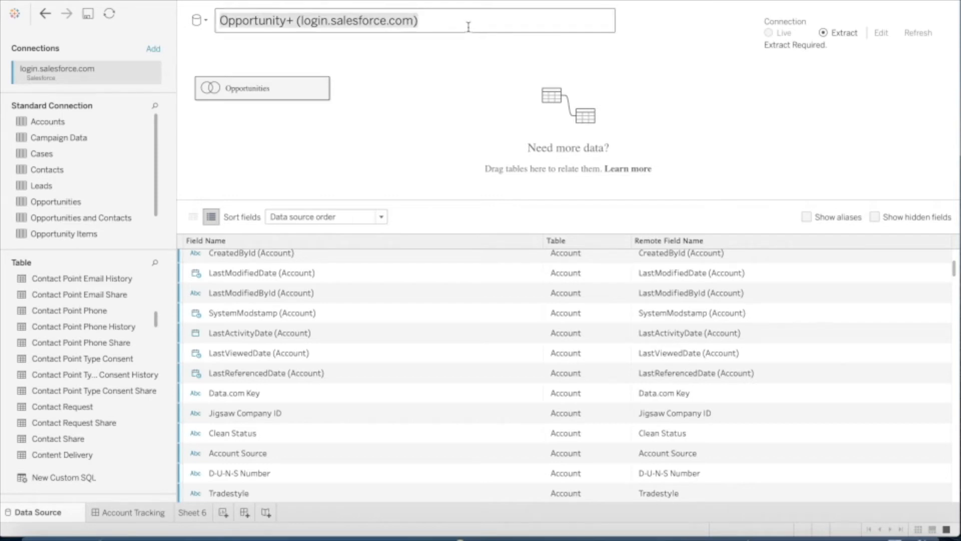
pyautogui.press('BackSpace')
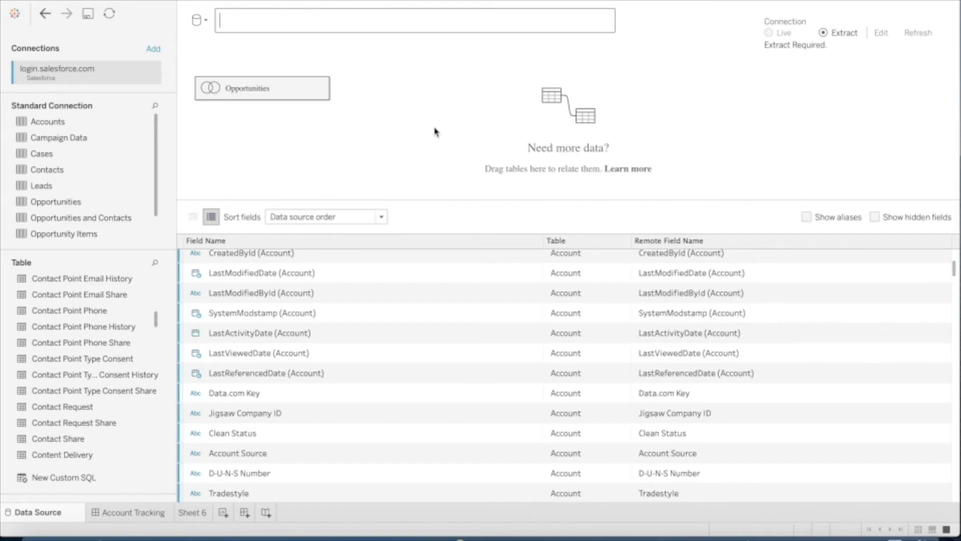
pyautogui.write('Opporu')
pyautogui.write('nity')
pyautogui.press('BackSpace')
pyautogui.press('BackSpace')
pyautogui.press('BackSpace')
pyautogui.press('BackSpace')
pyautogui.press('BackSpace')
pyautogui.write('tunities')
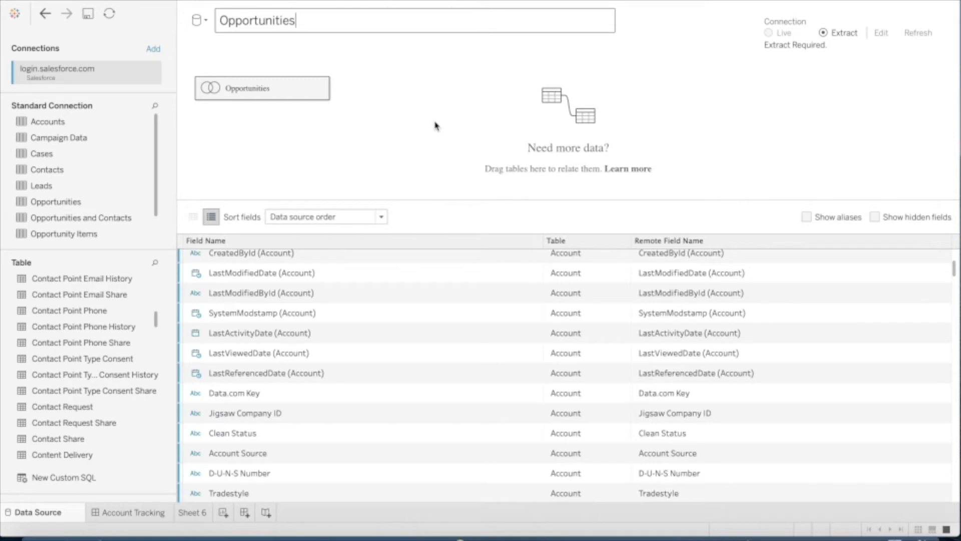
pyautogui.press('Return')
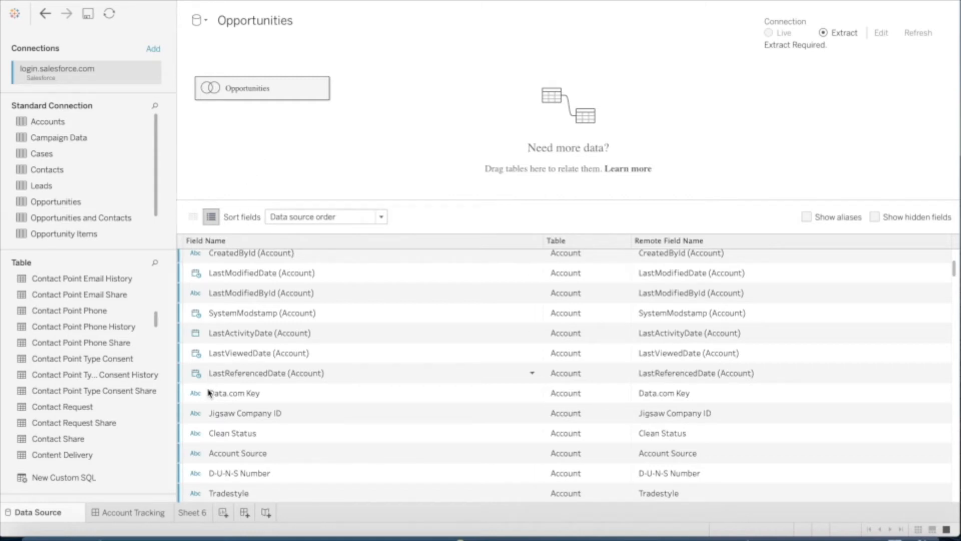
# Step: Clear the 'amount' field search on Sheet 6 and expand the lower Opportunities table's measures
pyautogui.moveTo(203, 516)
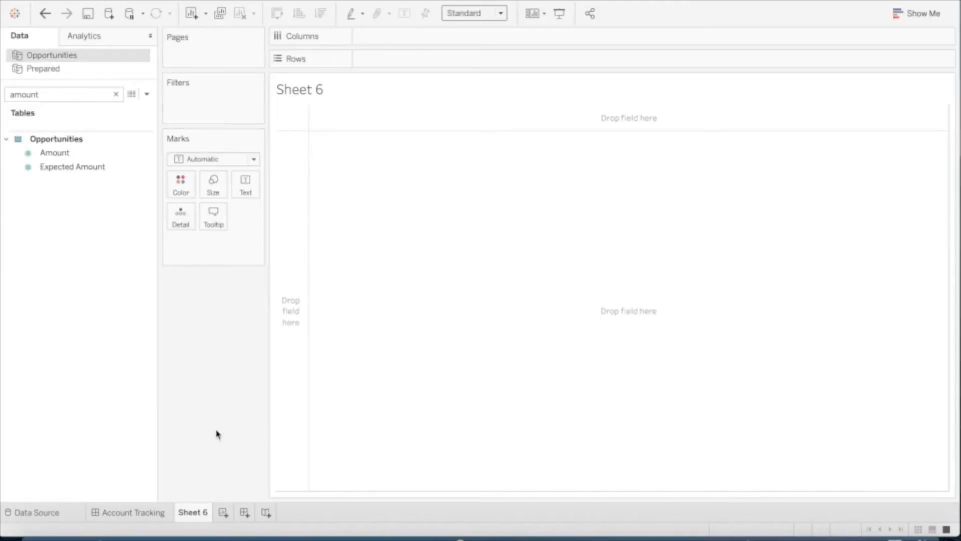
pyautogui.click(116, 94)
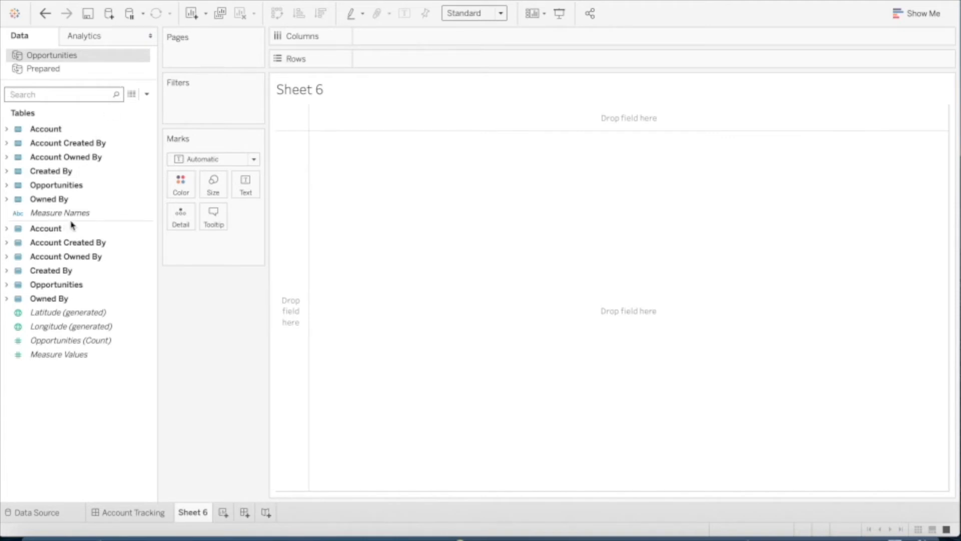
pyautogui.click(89, 216)
pyautogui.click(44, 212)
pyautogui.click(7, 286)
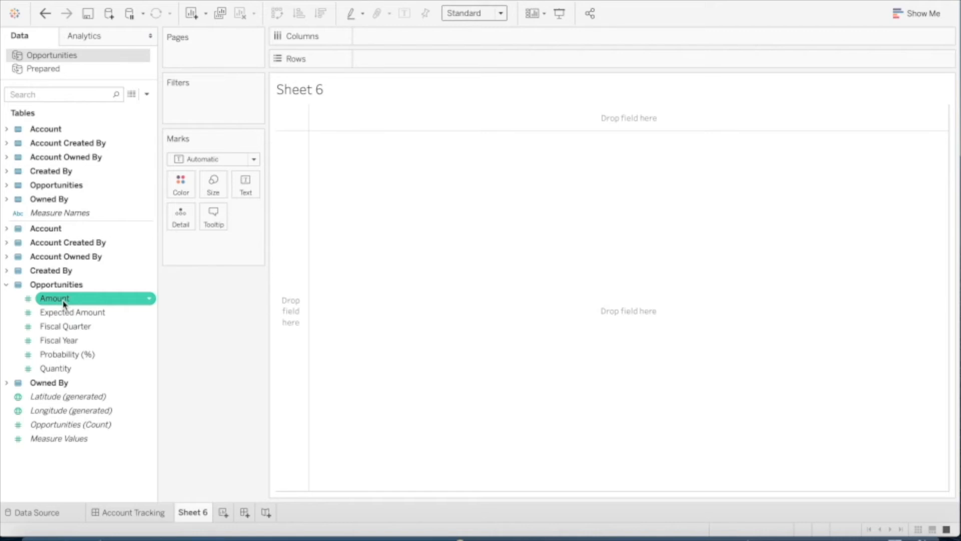
# Step: Expand the upper Opportunities table, scroll past fields like Name, Stage and Won, and select Amount
pyautogui.click(7, 185)
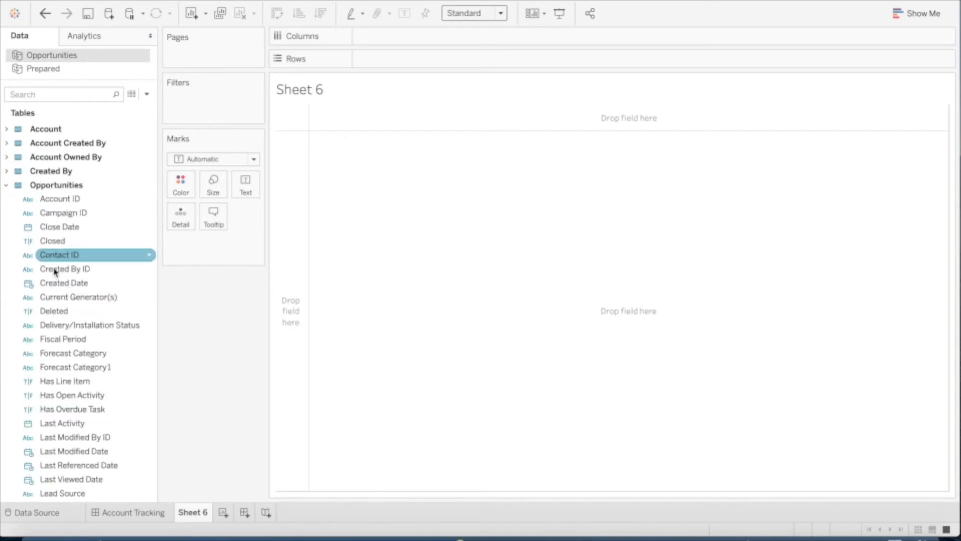
pyautogui.scroll(-4, 45, 330)
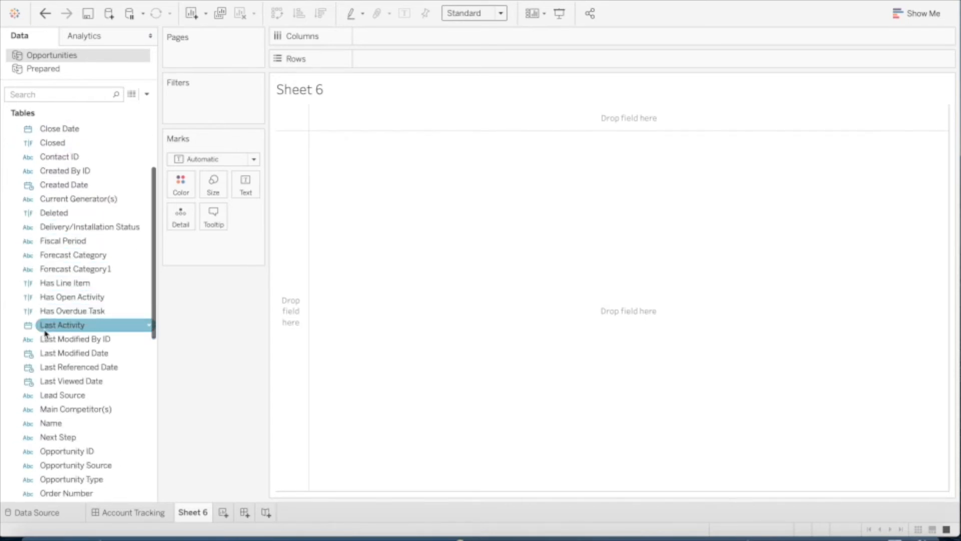
pyautogui.scroll(-2, 45, 332)
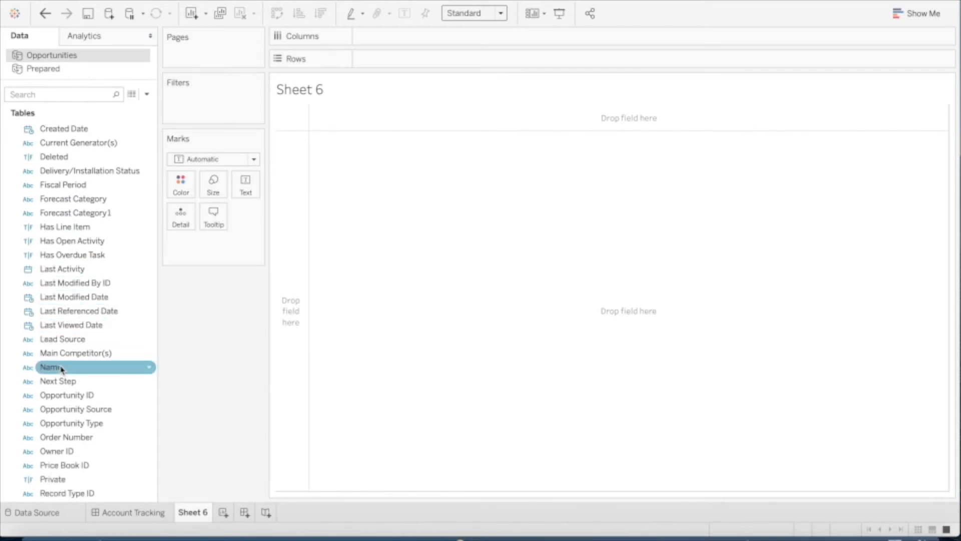
pyautogui.scroll(-1, 71, 435)
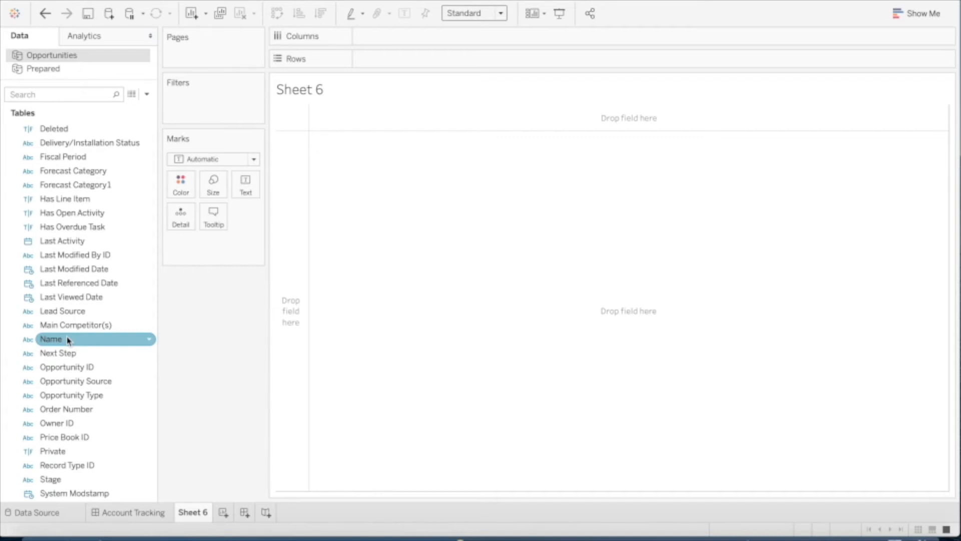
pyautogui.scroll(-5, 68, 340)
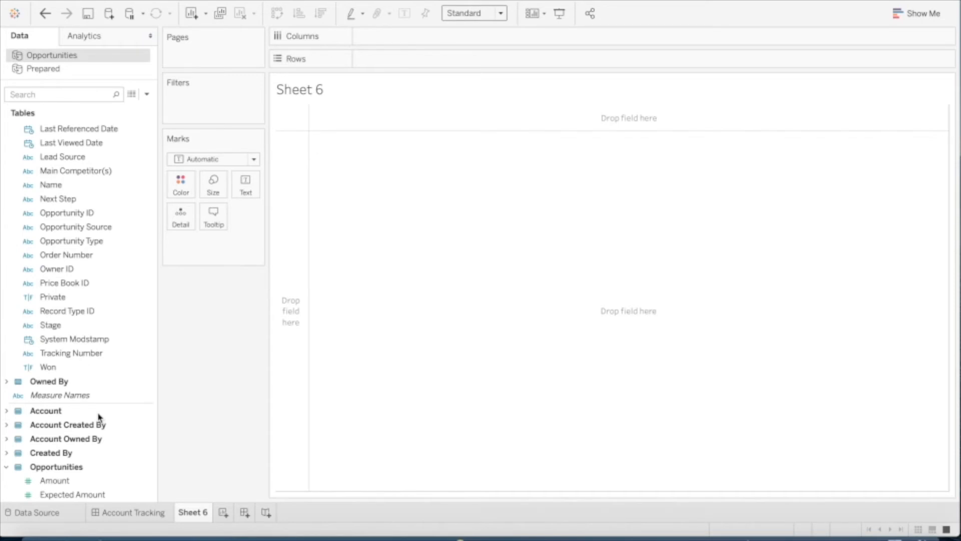
pyautogui.click(72, 480)
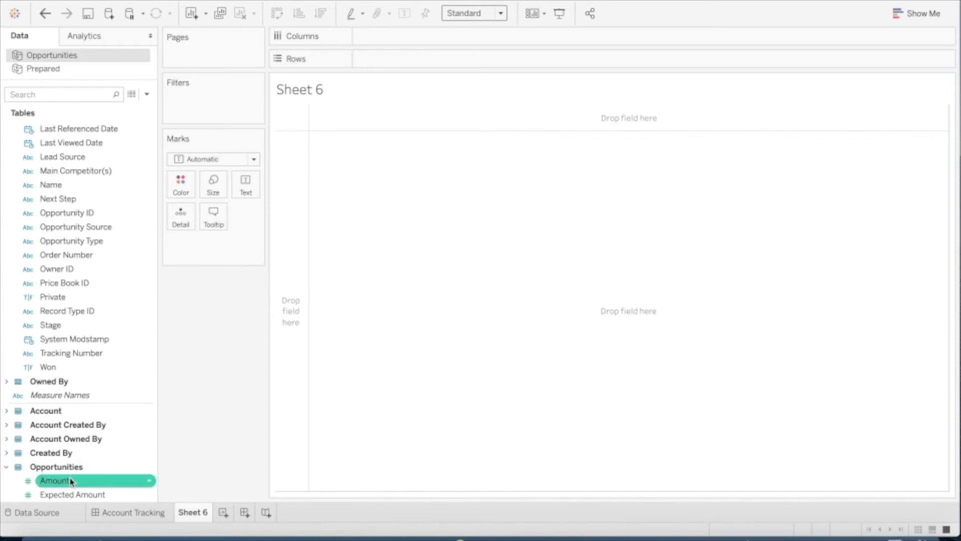
pyautogui.click(70, 481)
# Step: Chart SUM(Amount) as a single bar, then break it out by opportunity Name
pyautogui.doubleClick(71, 481)
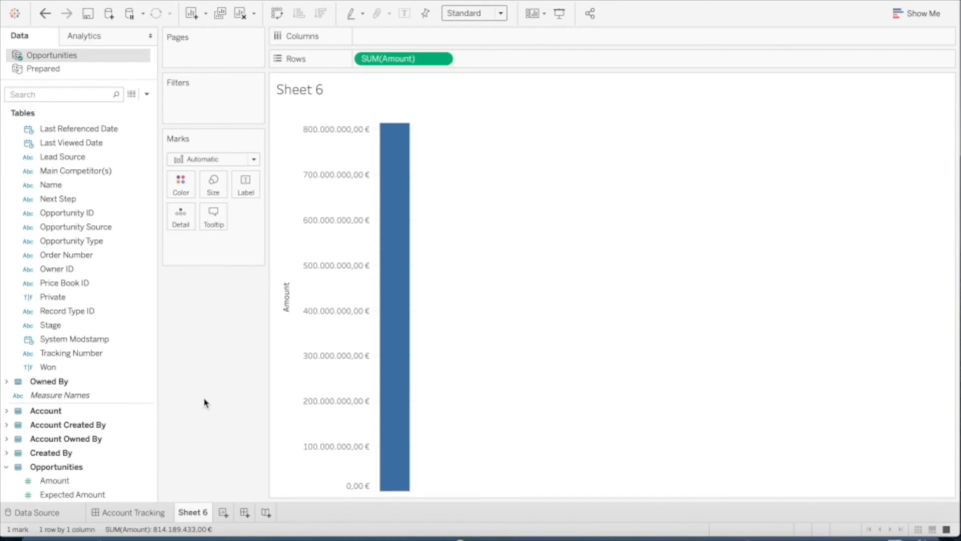
pyautogui.moveTo(390, 326)
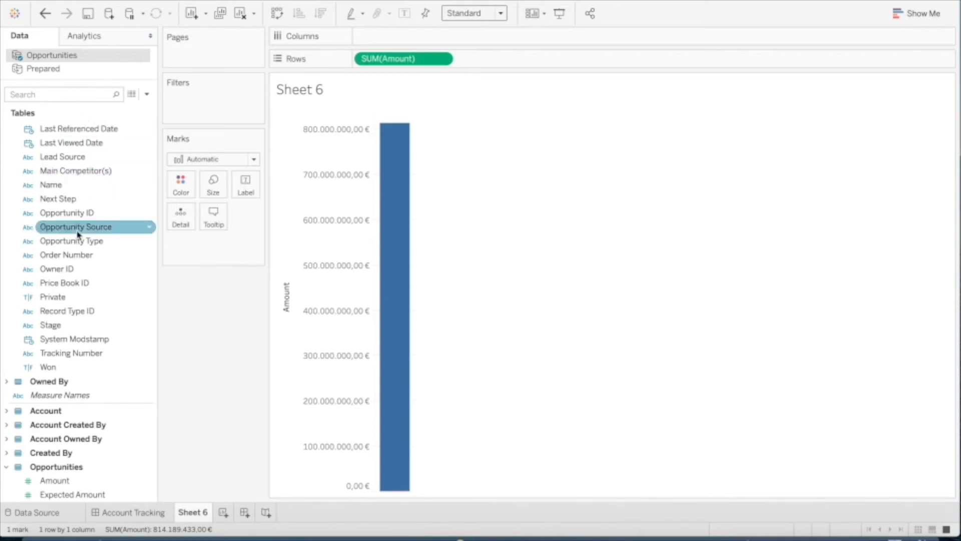
pyautogui.click(78, 186)
pyautogui.scroll(4, 79, 186)
pyautogui.scroll(3, 78, 186)
pyautogui.scroll(-2, 79, 186)
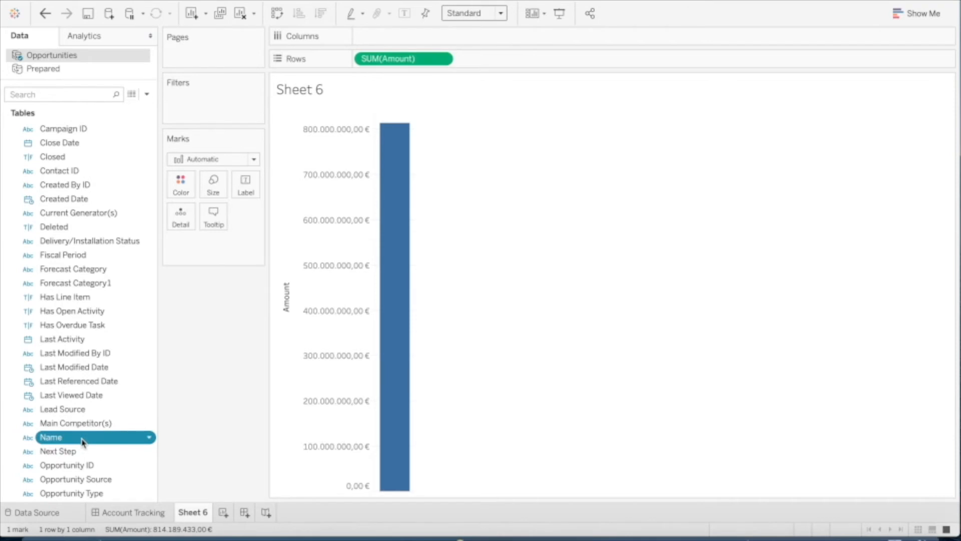
pyautogui.doubleClick(82, 439)
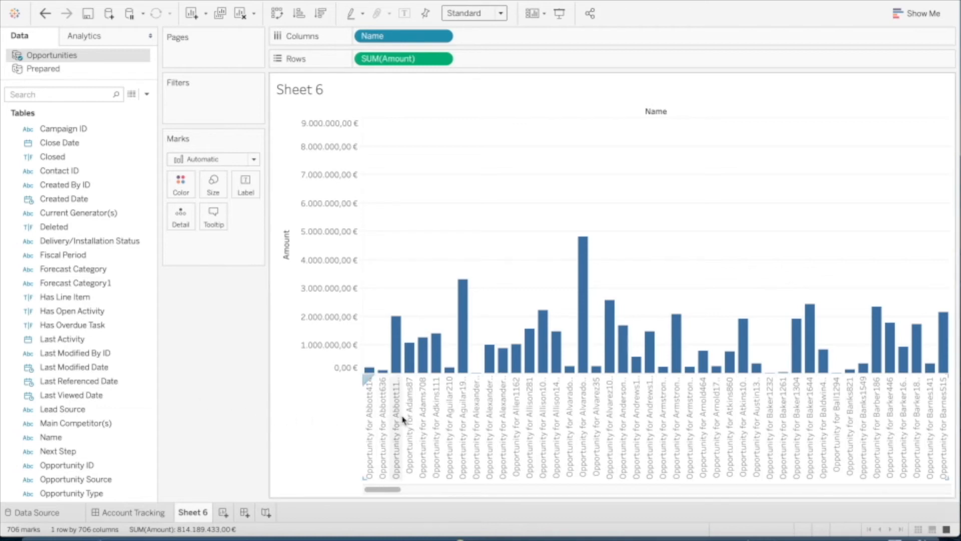
# Step: Review the 706 SUM(Amount) bars per Name, peaking around 4.800.000,00 €
pyautogui.moveTo(396, 350)
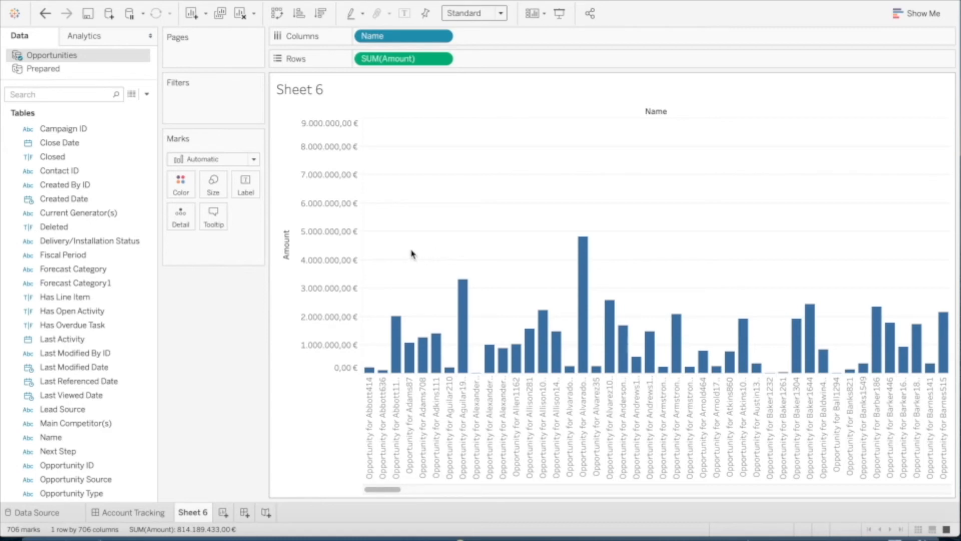
pyautogui.click(278, 21)
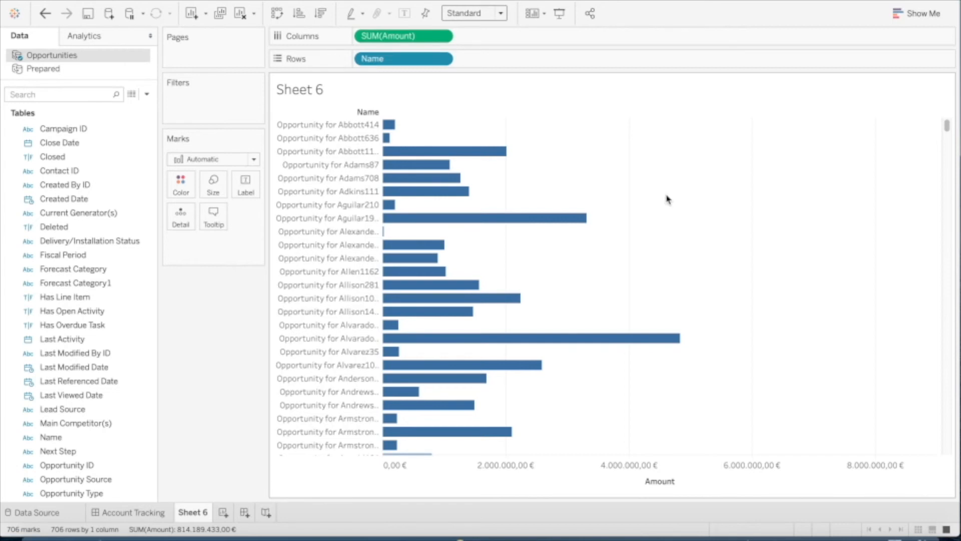
pyautogui.scroll(-3, 666, 199)
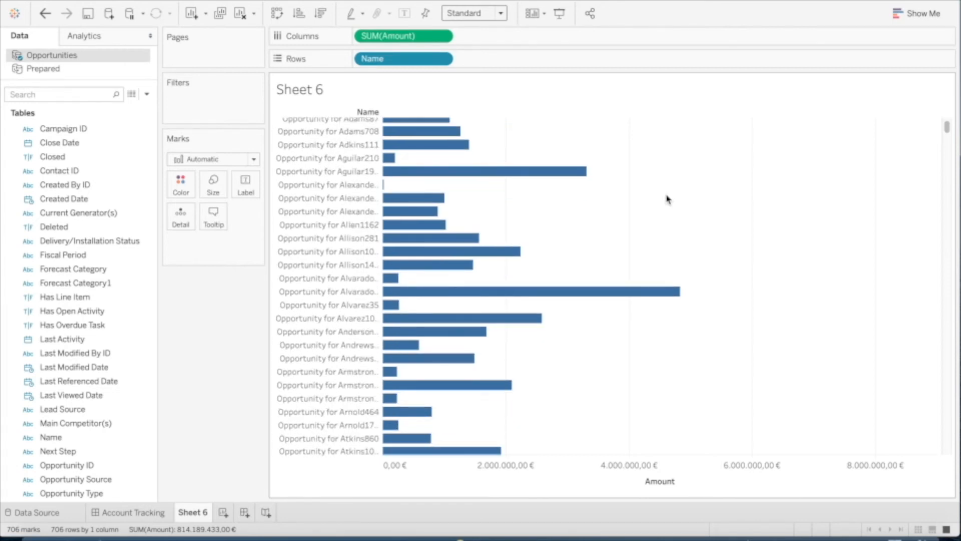
pyautogui.scroll(-5, 666, 199)
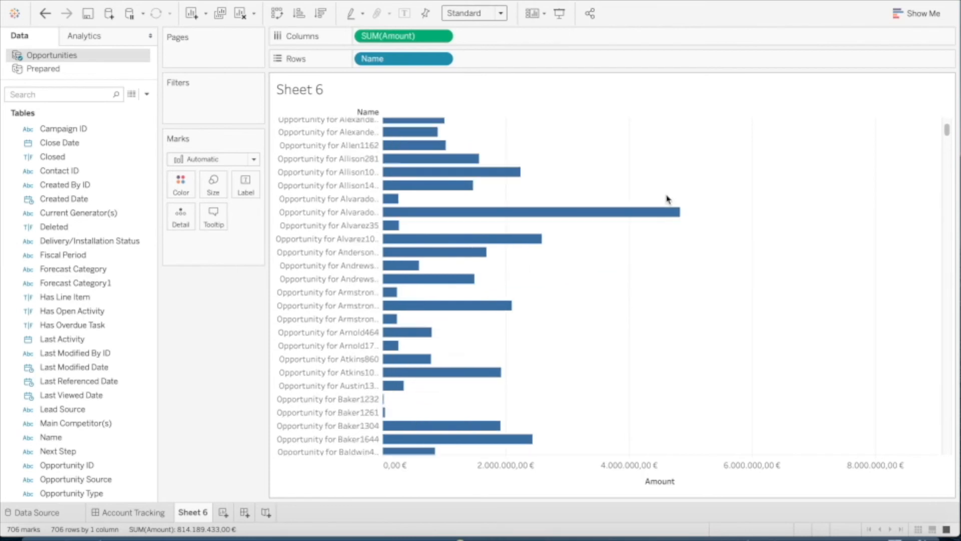
pyautogui.scroll(-2, 666, 199)
pyautogui.scroll(1, 666, 200)
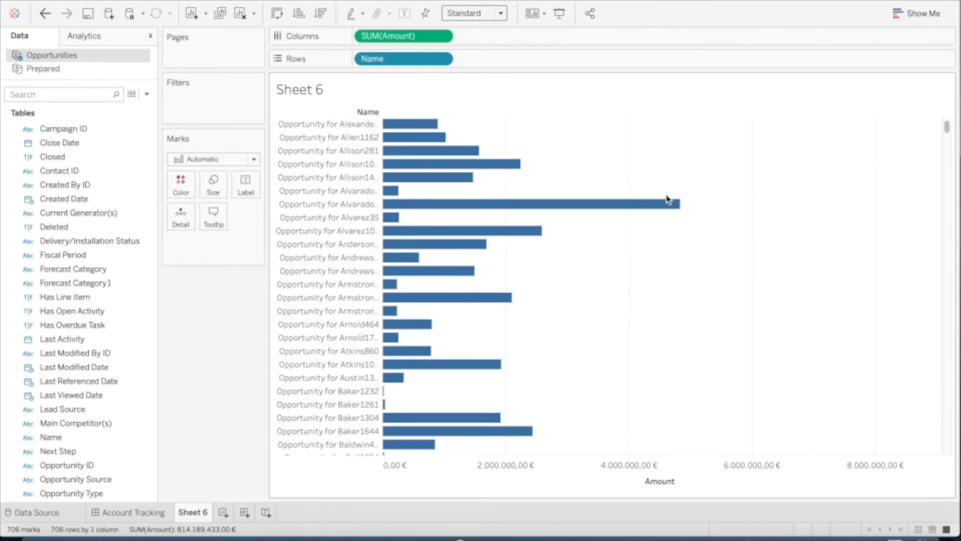
pyautogui.scroll(8, 666, 199)
pyautogui.scroll(-14, 666, 199)
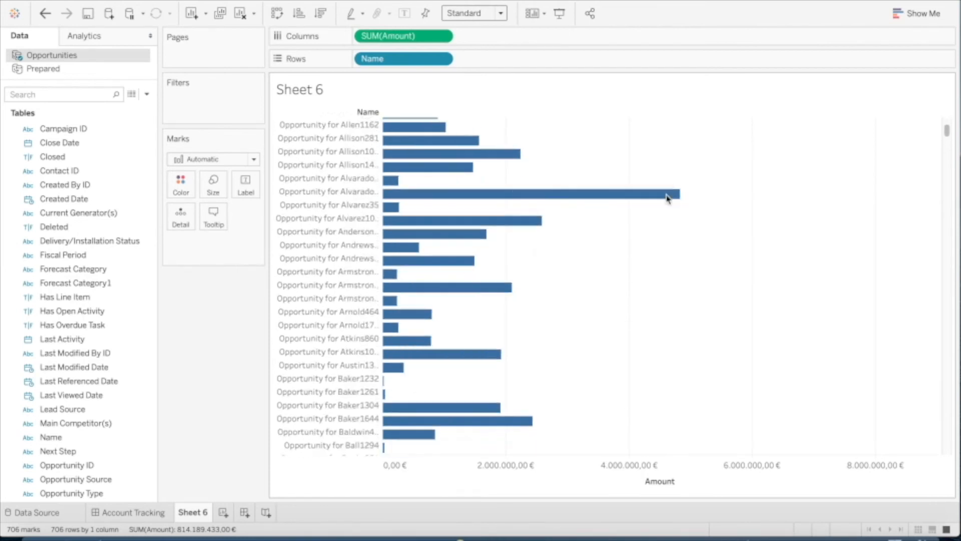
pyautogui.scroll(-6, 666, 199)
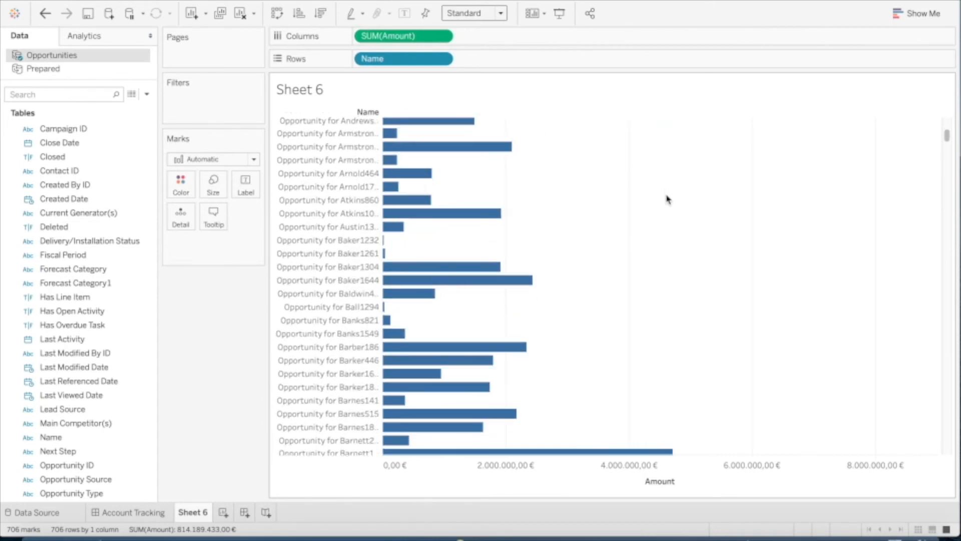
pyautogui.scroll(-4, 666, 199)
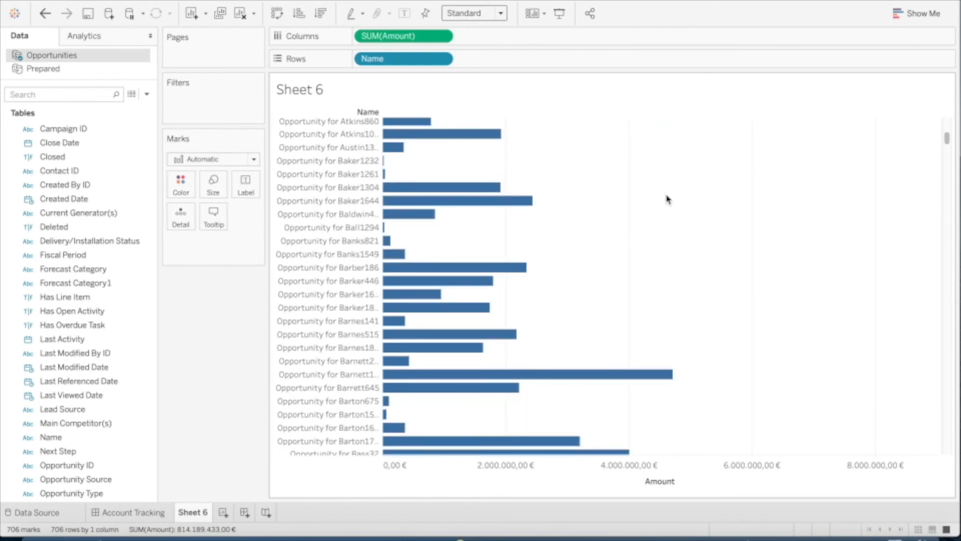
pyautogui.scroll(8, 666, 199)
pyautogui.scroll(15, 666, 199)
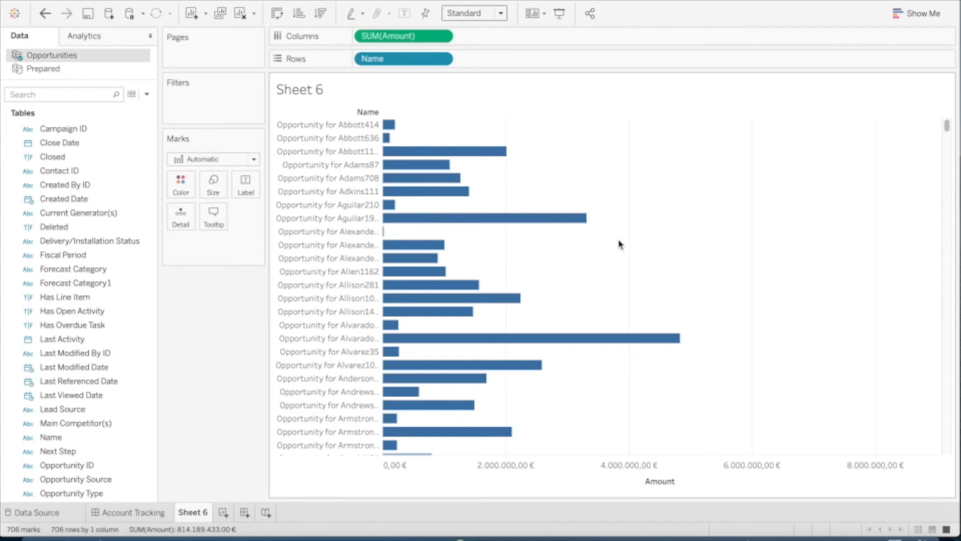
# Step: Sort the opportunity bars by SUM(Amount) descending, largest (about 8.500.000 €) first
pyautogui.click(319, 24)
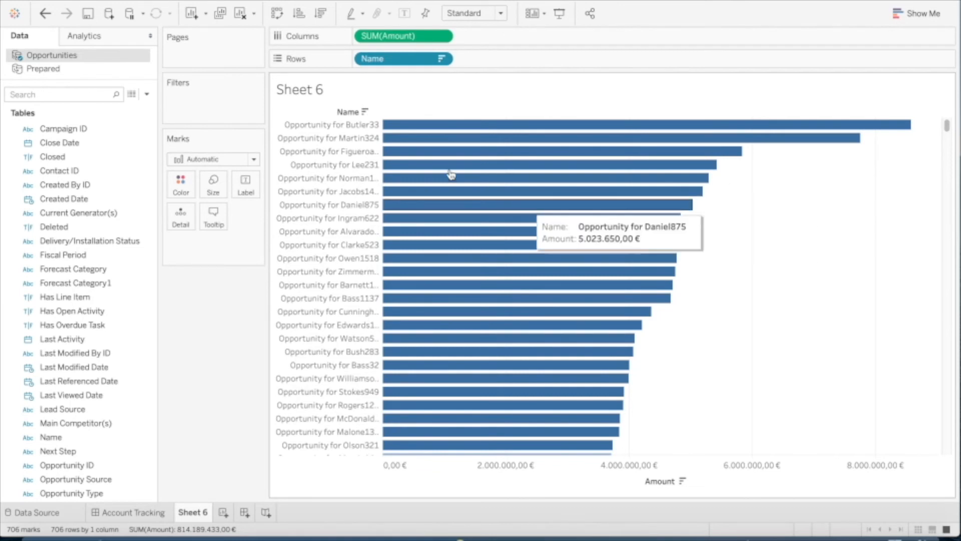
pyautogui.moveTo(398, 125)
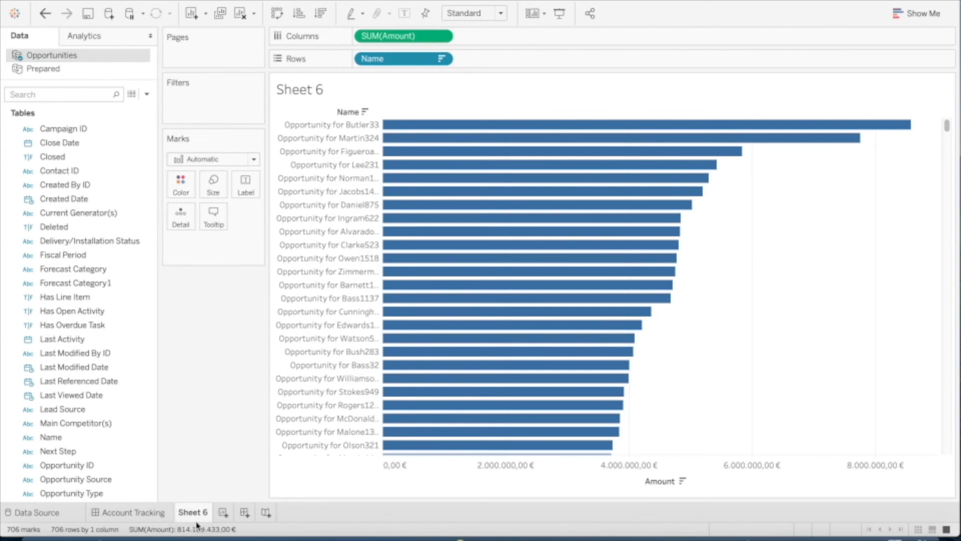
pyautogui.moveTo(207, 521)
# Step: Rename Sheet 6 to 'Opportunities by Amount' and add a new blank worksheet
pyautogui.doubleClick(197, 514)
pyautogui.press('BackSpace')
pyautogui.write('Opportuni')
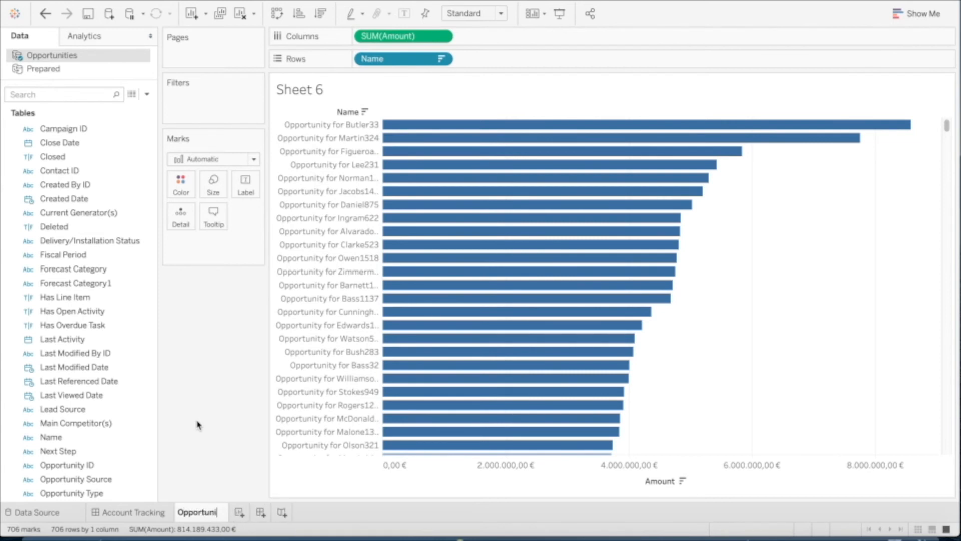
pyautogui.write('ties by Amount')
pyautogui.press('Return')
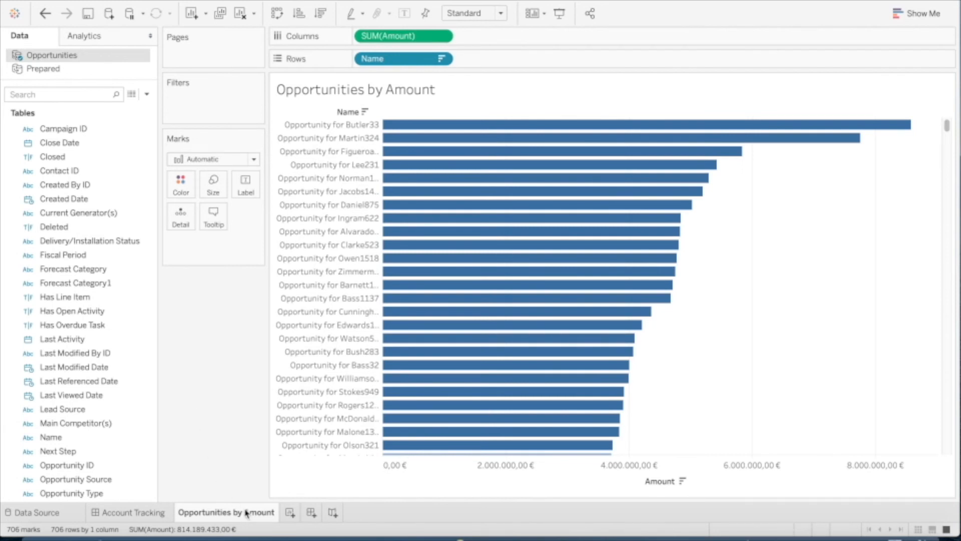
pyautogui.click(289, 512)
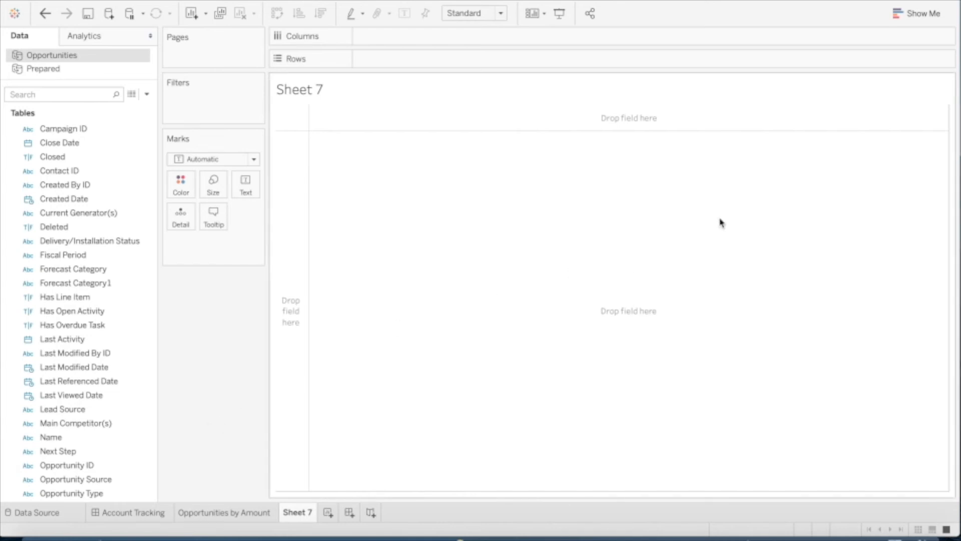
# Step: With Show Me open, select Close Date and Amount (under Opportunities) as the chart fields
pyautogui.click(911, 17)
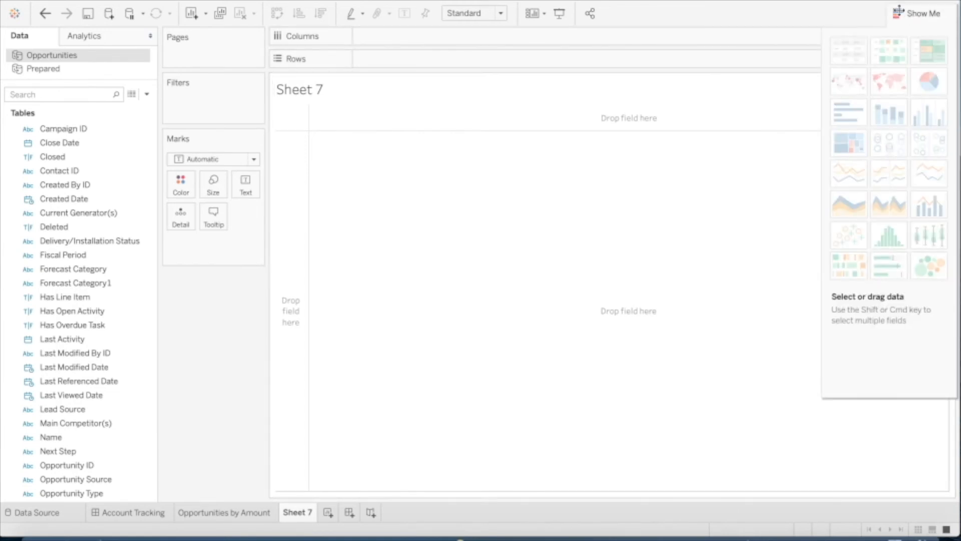
pyautogui.click(919, 15)
pyautogui.click(919, 14)
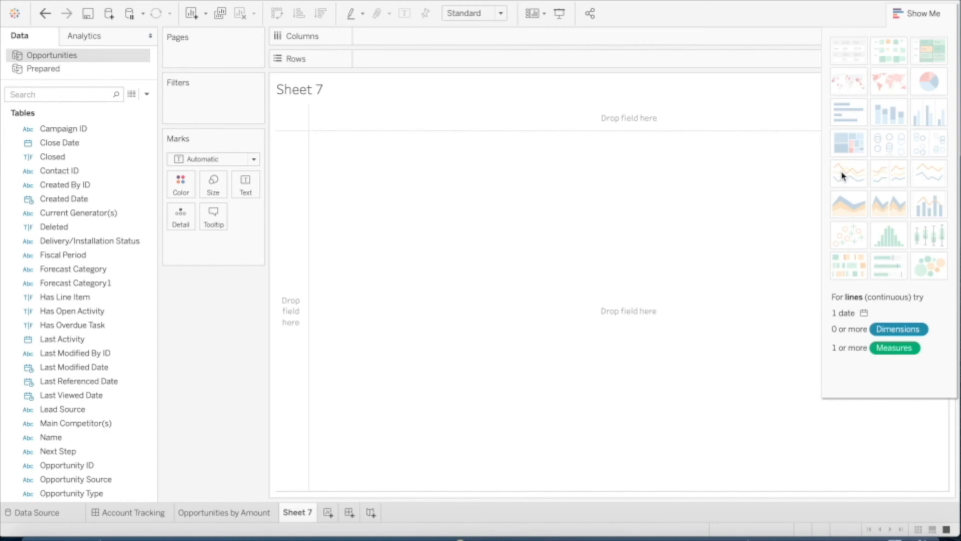
pyautogui.click(42, 314)
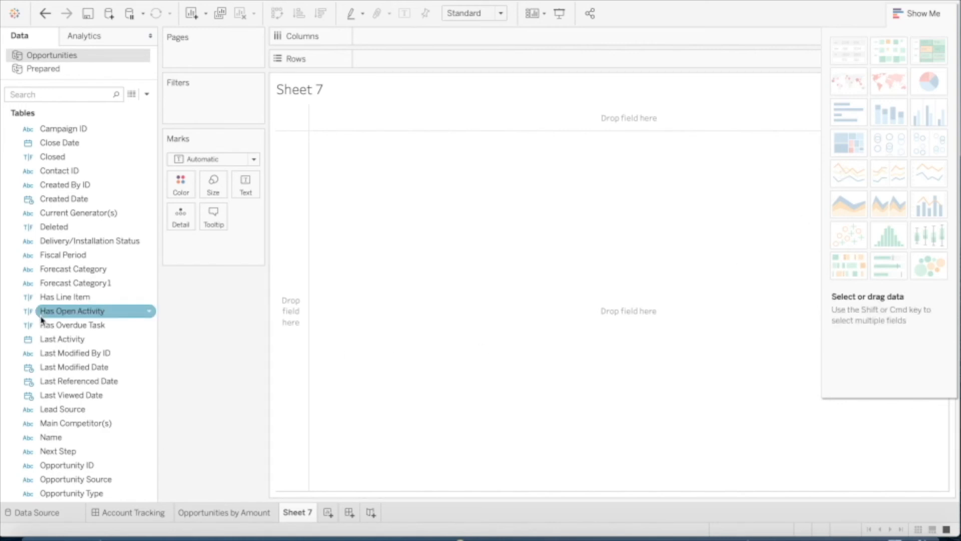
pyautogui.click(41, 324)
pyautogui.click(40, 338)
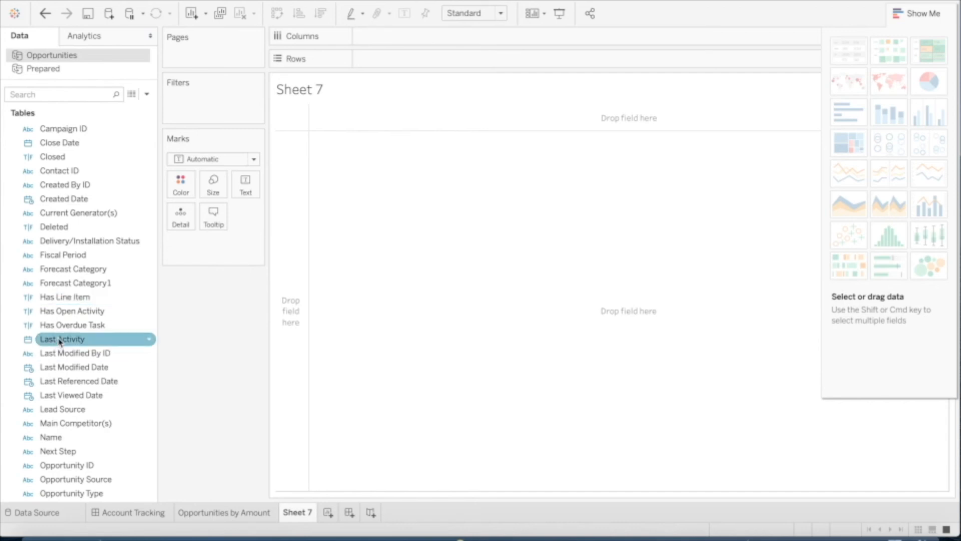
pyautogui.click(75, 145)
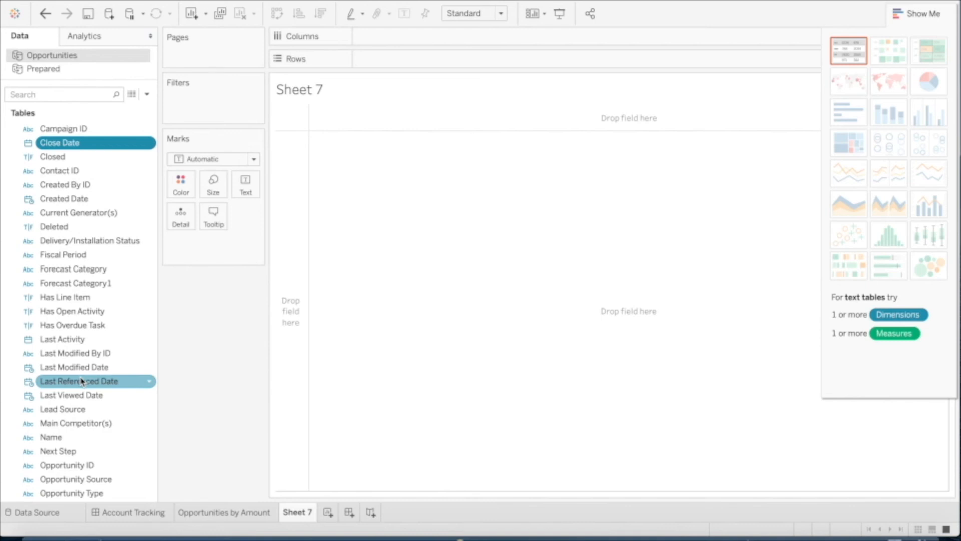
pyautogui.scroll(-5, 82, 382)
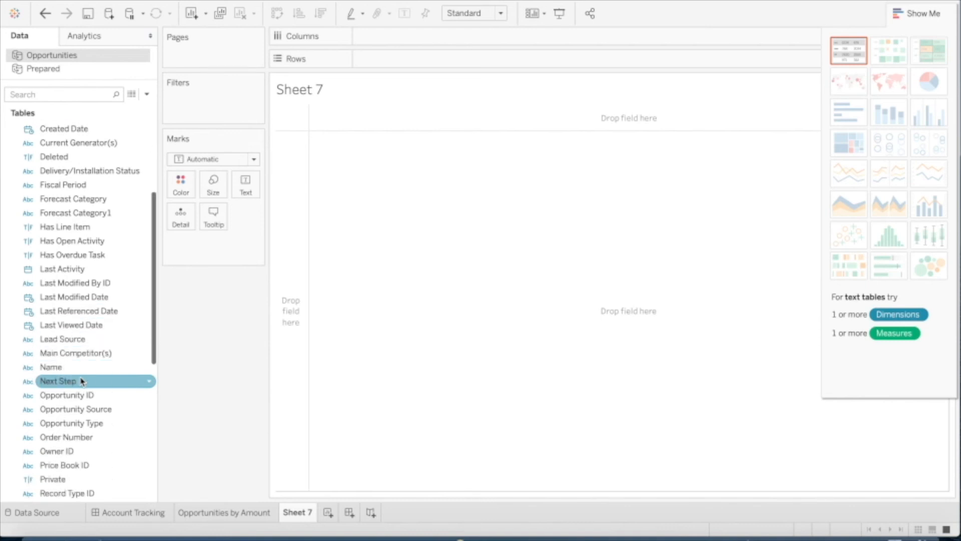
pyautogui.scroll(-5, 81, 381)
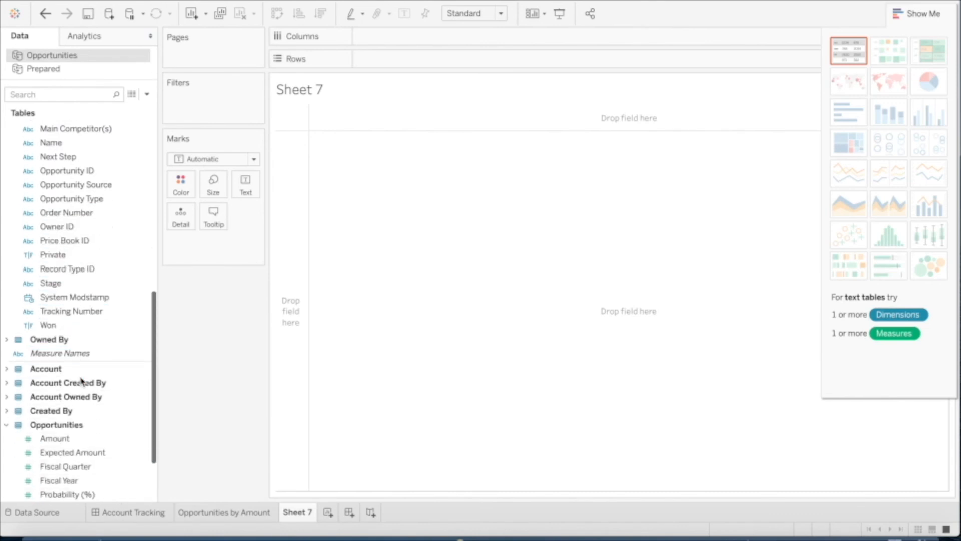
pyautogui.click(73, 397)
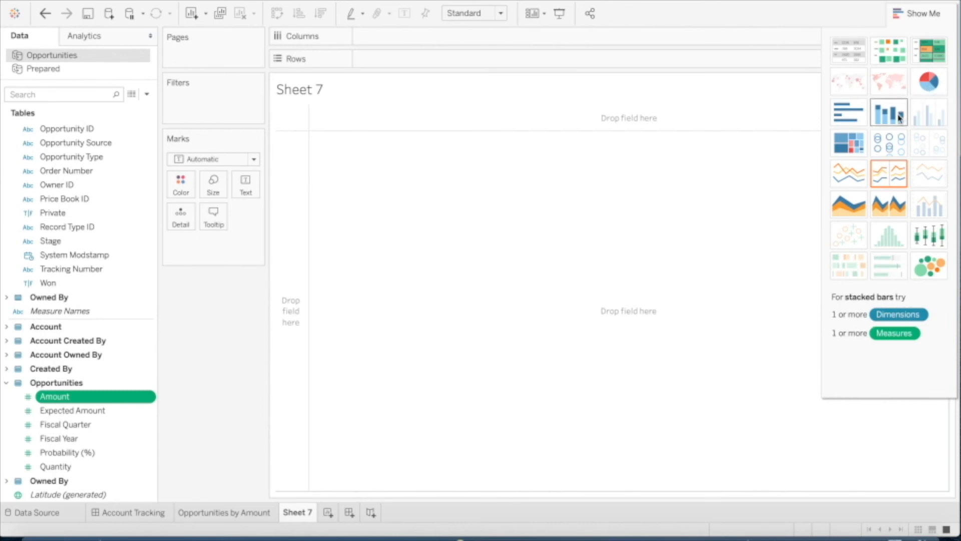
# Step: Make a continuous line chart of SUM(Amount) by YEAR(Close Date) and hide Show Me
pyautogui.click(858, 180)
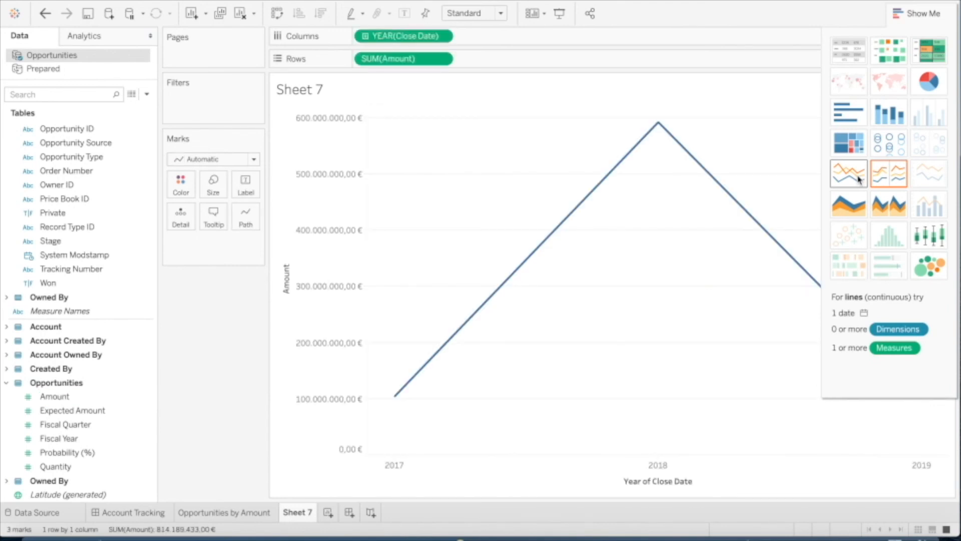
pyautogui.click(909, 12)
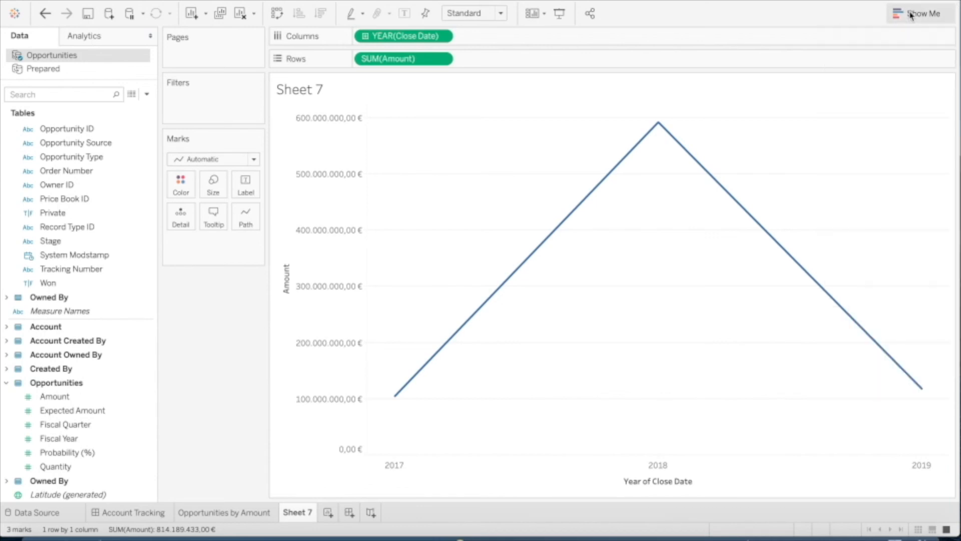
pyautogui.moveTo(391, 398)
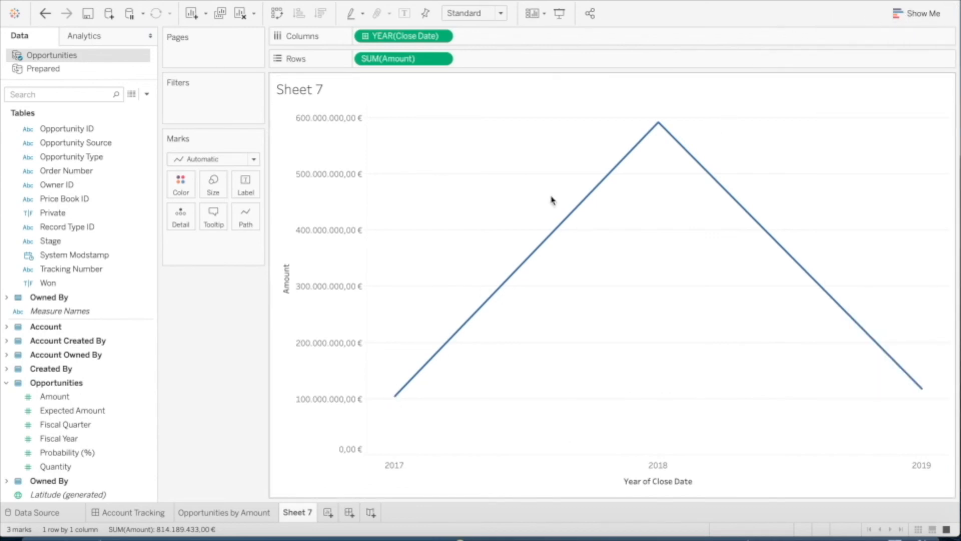
pyautogui.moveTo(921, 394)
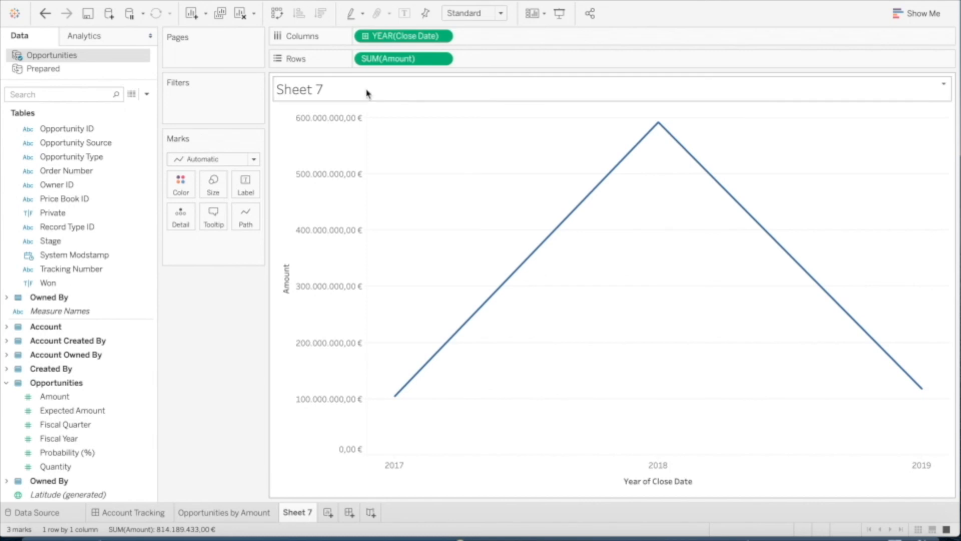
# Step: Drill the Close Date axis from years through quarters down to months
pyautogui.click(365, 37)
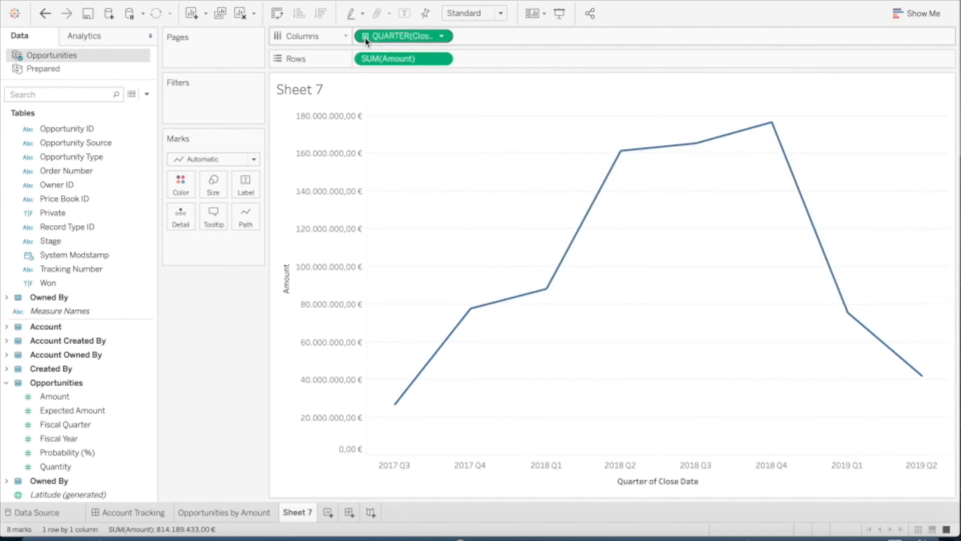
pyautogui.click(366, 37)
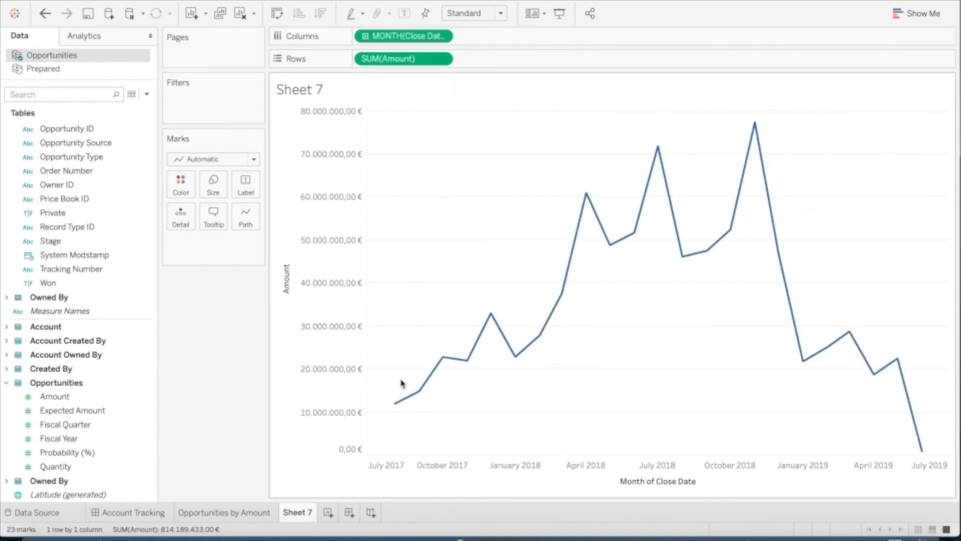
pyautogui.moveTo(420, 403)
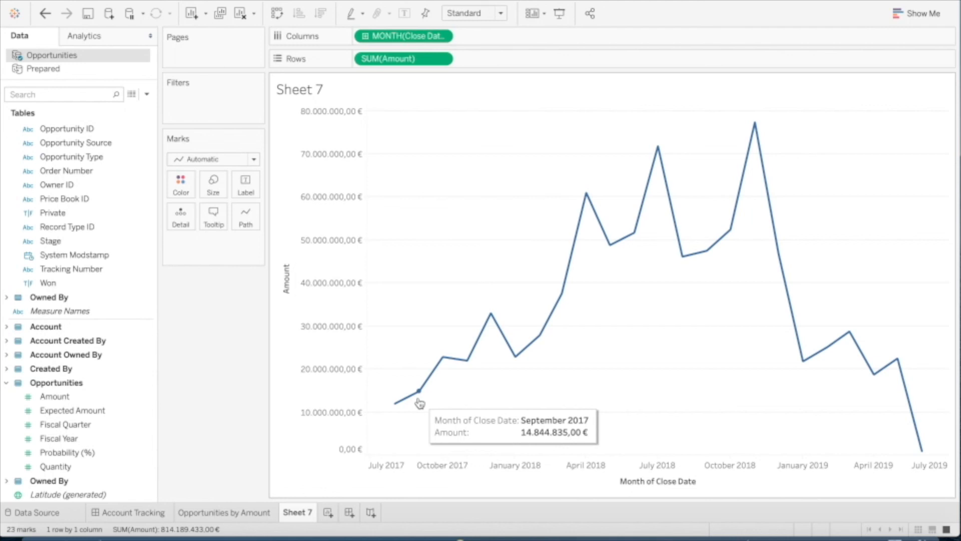
# Step: Rename Sheet 7 to 'Opportunities by Month' and switch to the Account Tracking dashboard
pyautogui.doubleClick(303, 511)
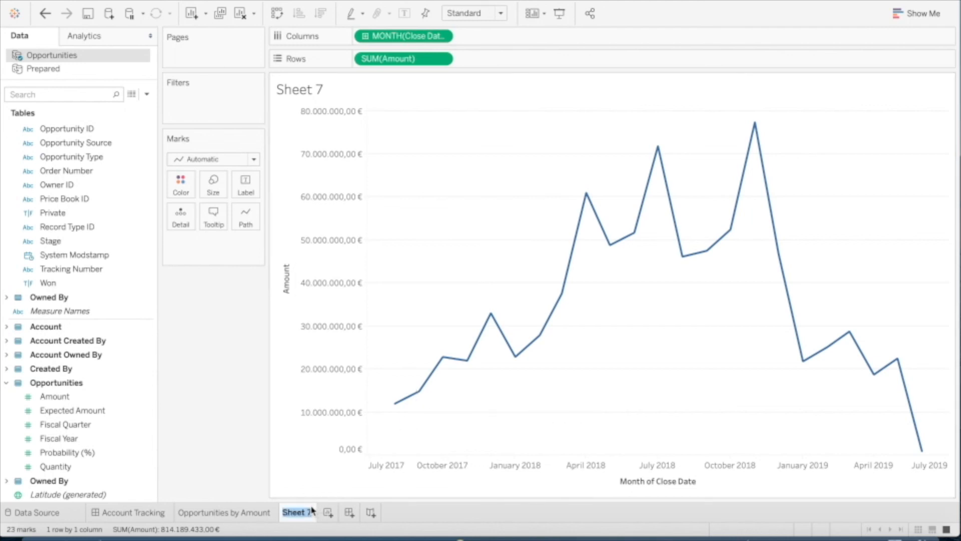
pyautogui.write('Opportunities')
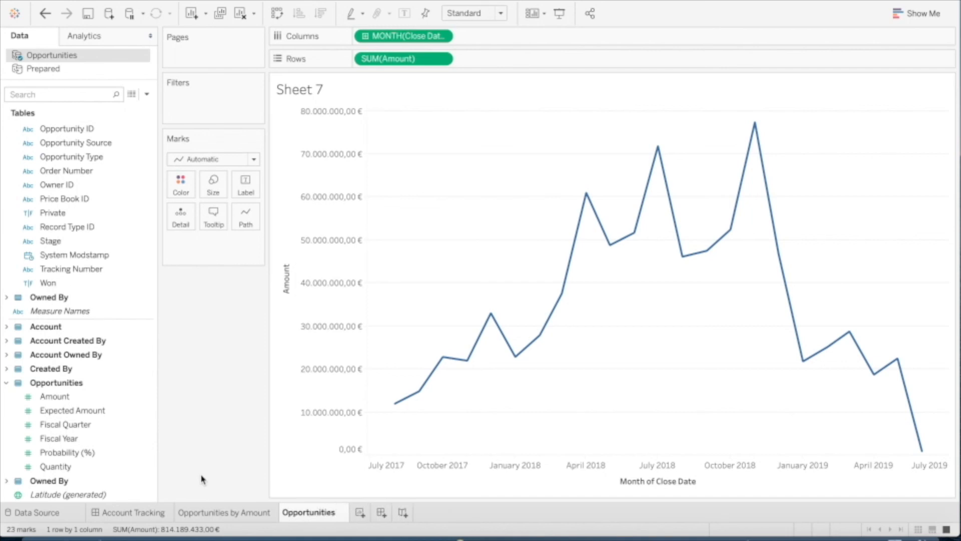
pyautogui.write(' by Month')
pyautogui.press('Return')
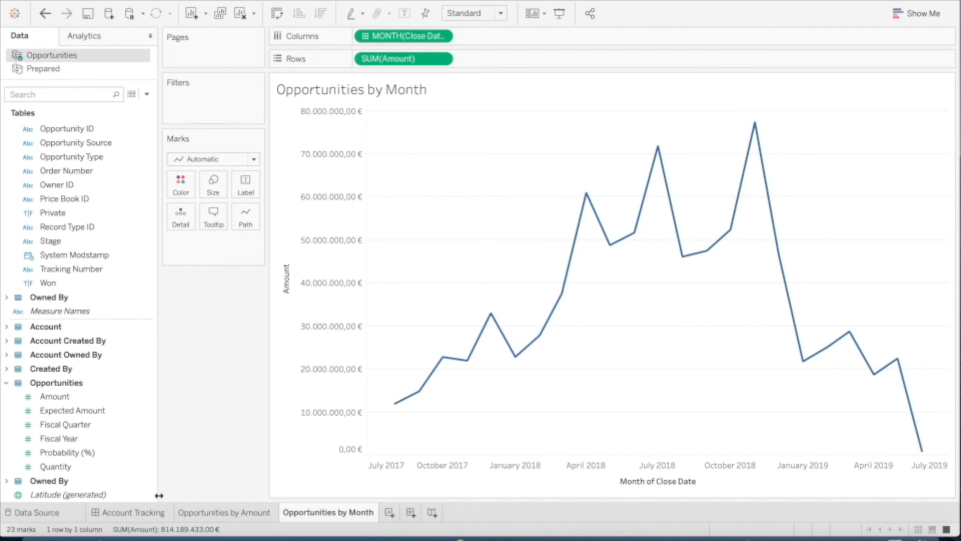
pyautogui.click(158, 512)
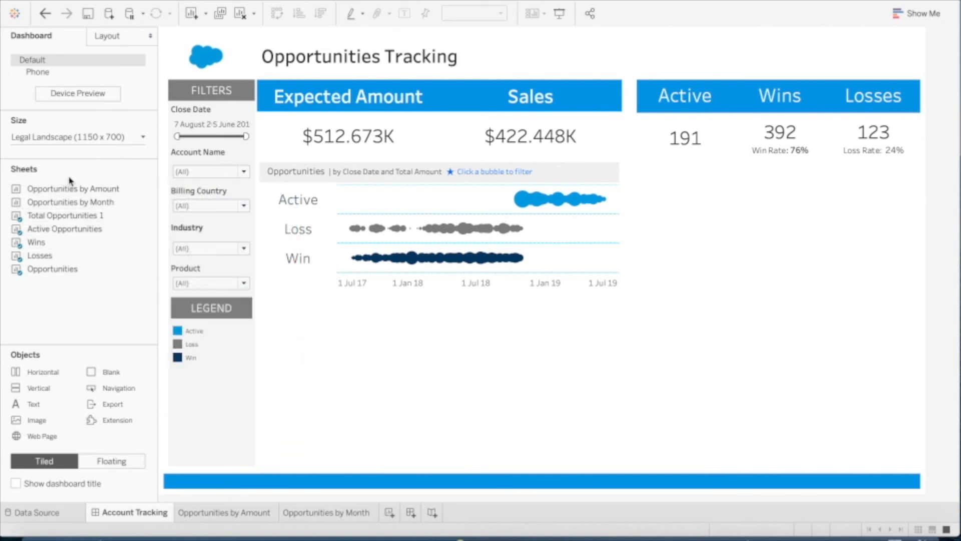
pyautogui.moveTo(75, 188)
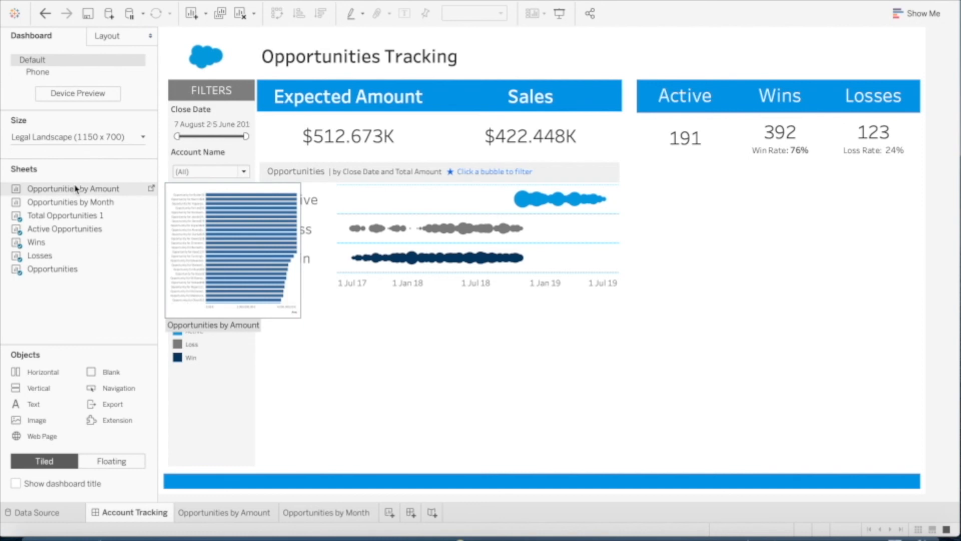
# Step: Place Opportunities by Amount beside the bubble chart and remove the blank area beneath it
pyautogui.moveTo(75, 188); pyautogui.dragTo(675, 211)
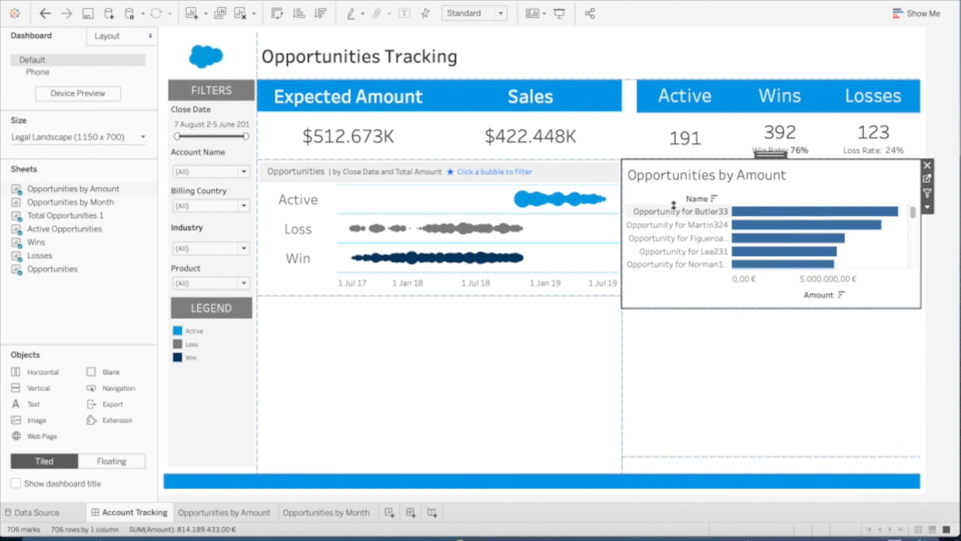
pyautogui.click(754, 365)
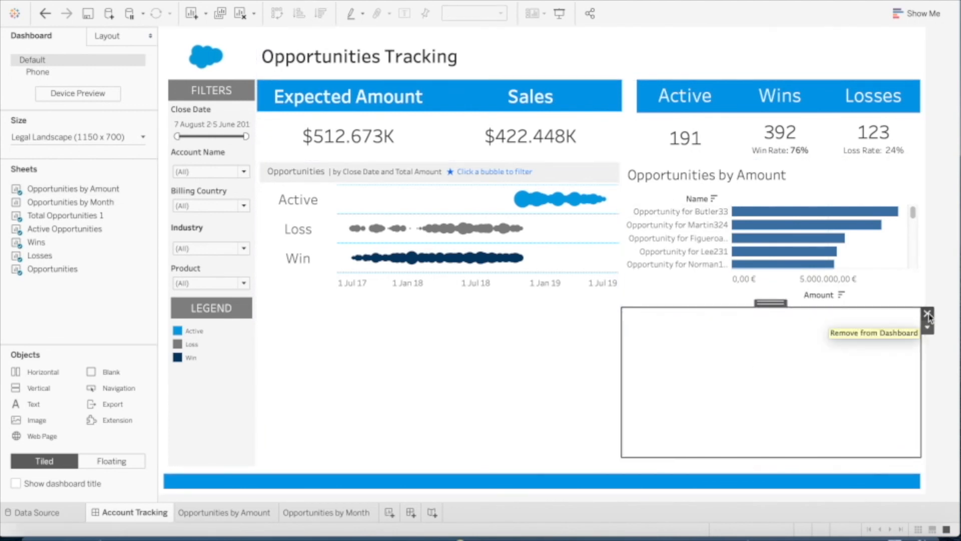
pyautogui.click(927, 313)
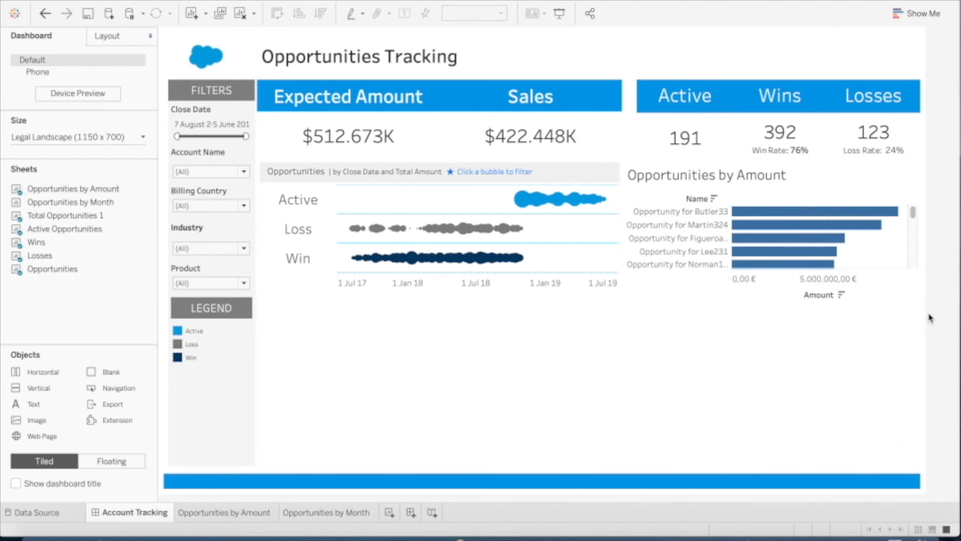
# Step: Set the bar chart to Fit Width and delete the leftover empty object below it
pyautogui.click(896, 244)
pyautogui.click(488, 13)
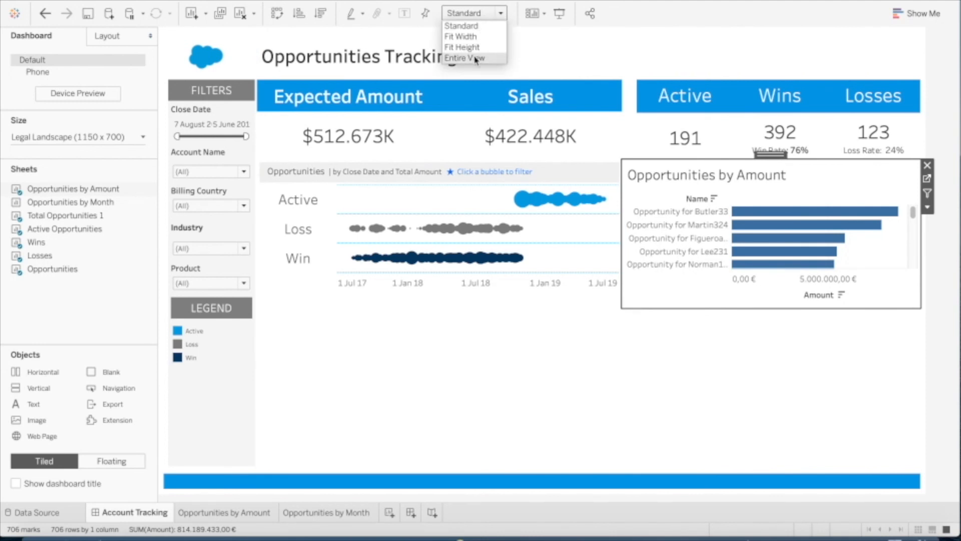
pyautogui.click(470, 57)
pyautogui.click(468, 14)
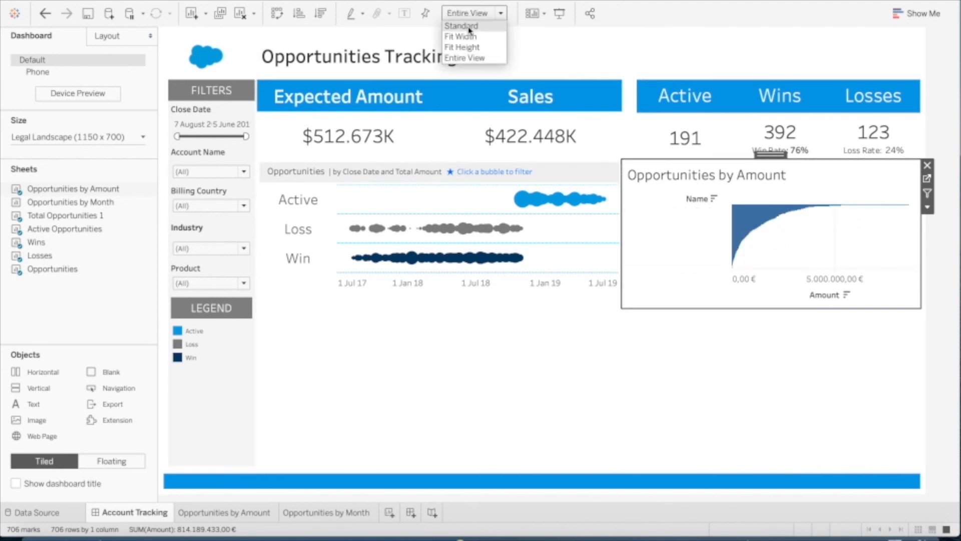
pyautogui.click(471, 34)
pyautogui.click(857, 342)
pyautogui.press('Delete')
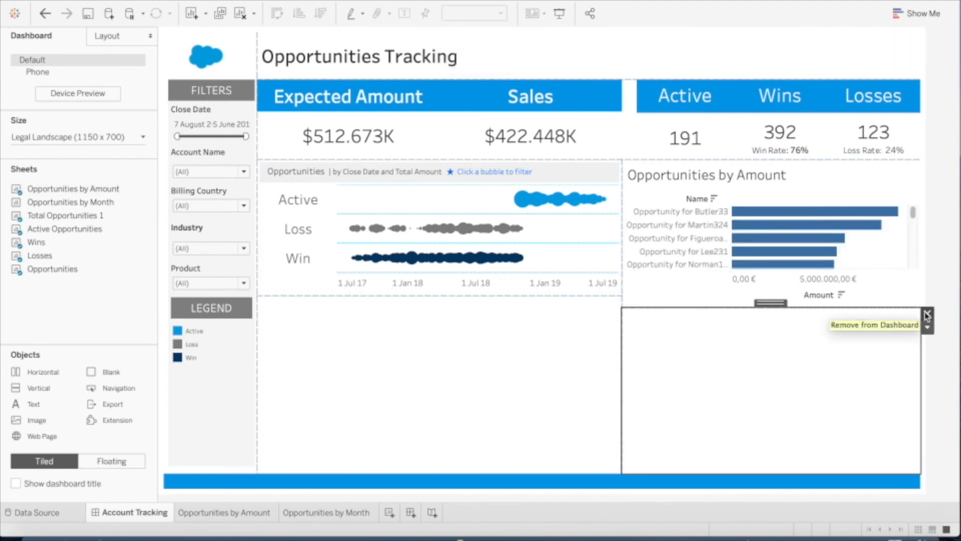
pyautogui.click(892, 359)
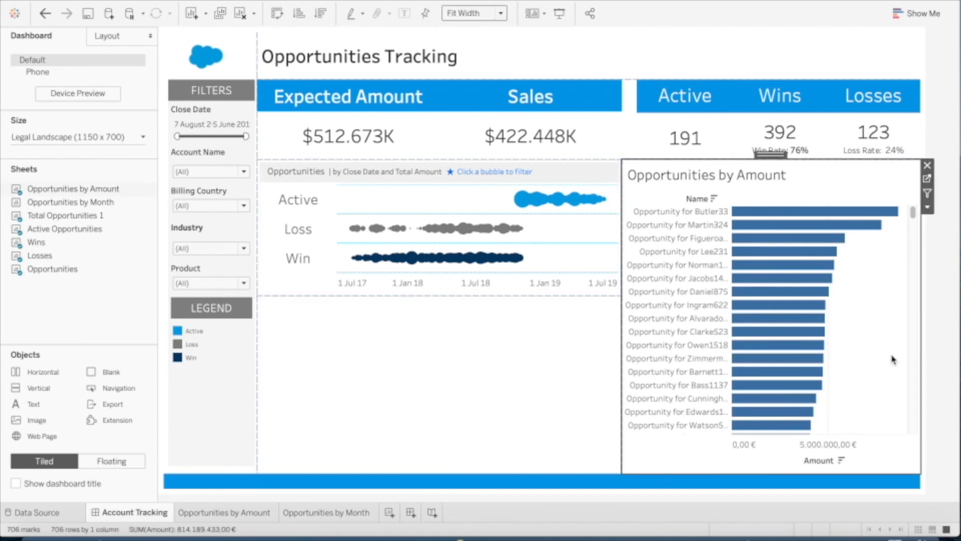
pyautogui.scroll(-5, 892, 359)
pyautogui.scroll(-1, 893, 360)
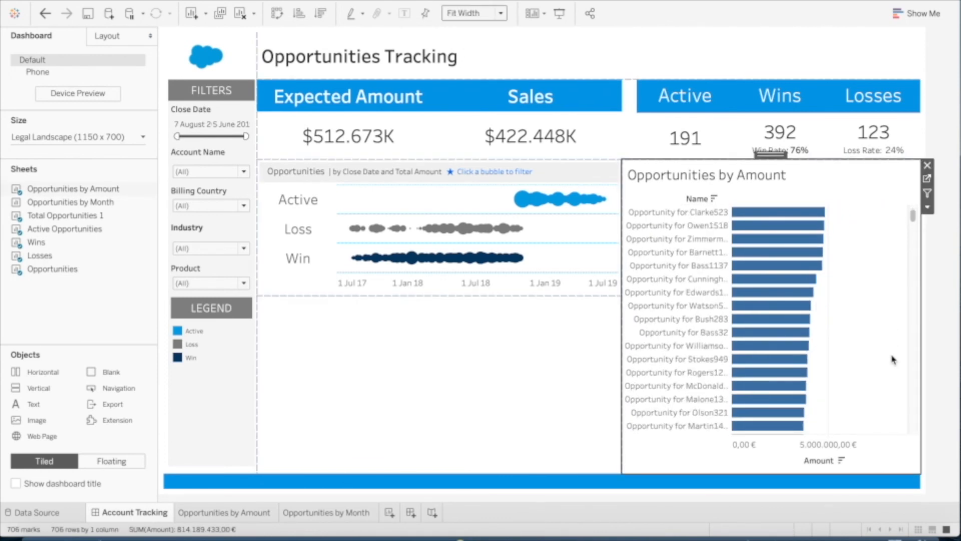
pyautogui.scroll(3, 892, 359)
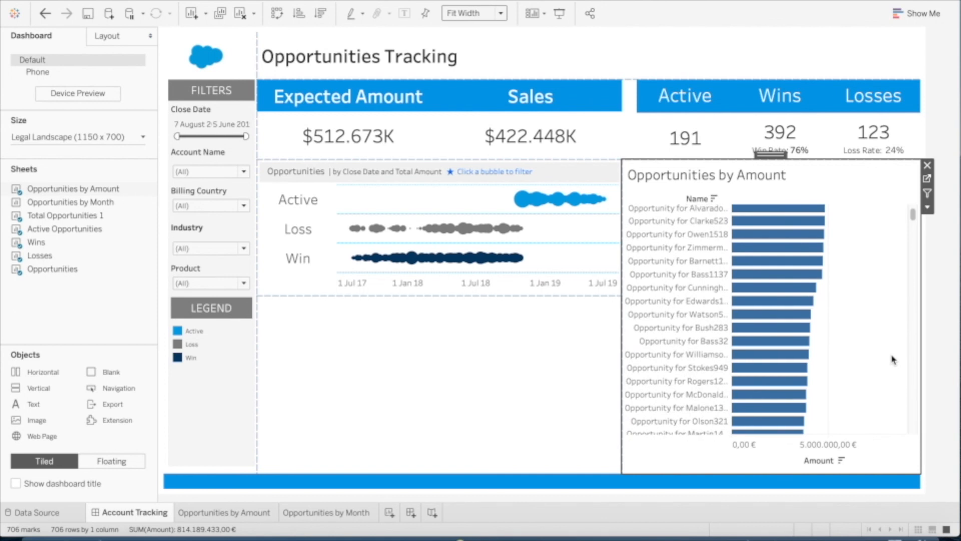
pyautogui.scroll(3, 892, 359)
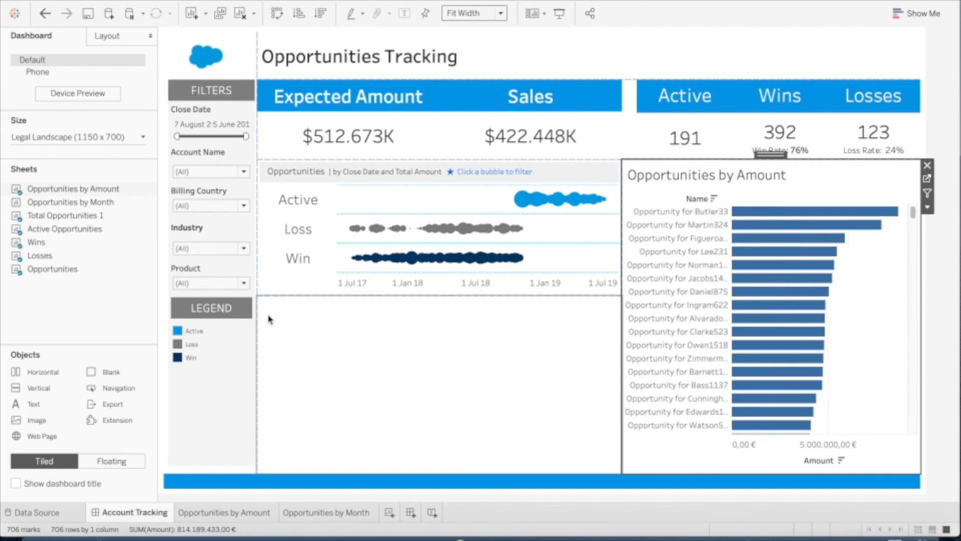
# Step: Place Opportunities by Month below the bubble chart and remove the empty container under it
pyautogui.moveTo(125, 239)
pyautogui.moveTo(106, 207)
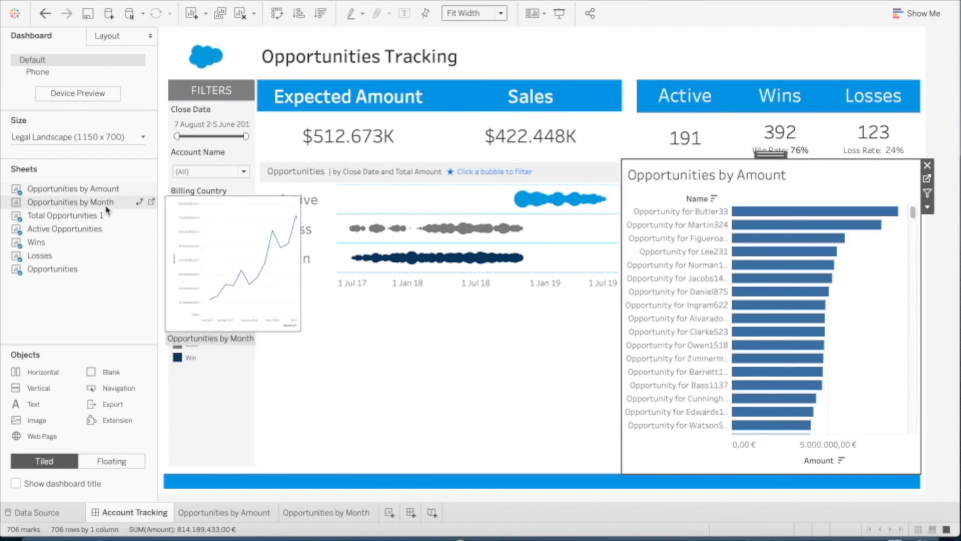
pyautogui.moveTo(108, 214); pyautogui.dragTo(308, 324)
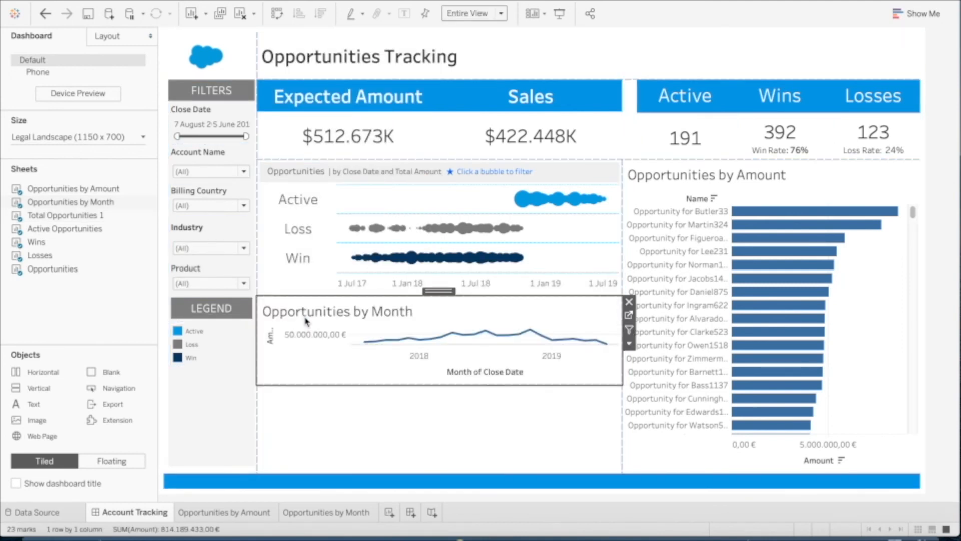
pyautogui.click(377, 413)
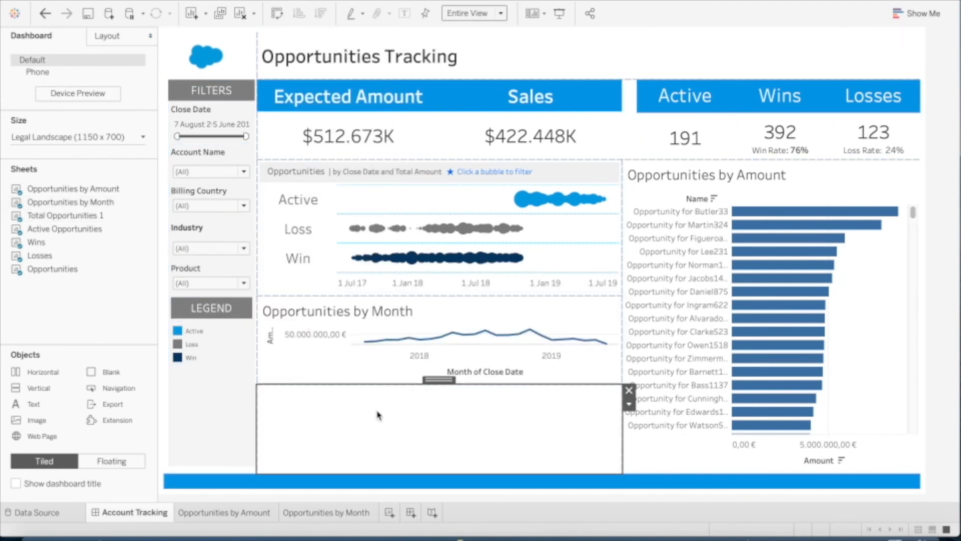
pyautogui.click(629, 390)
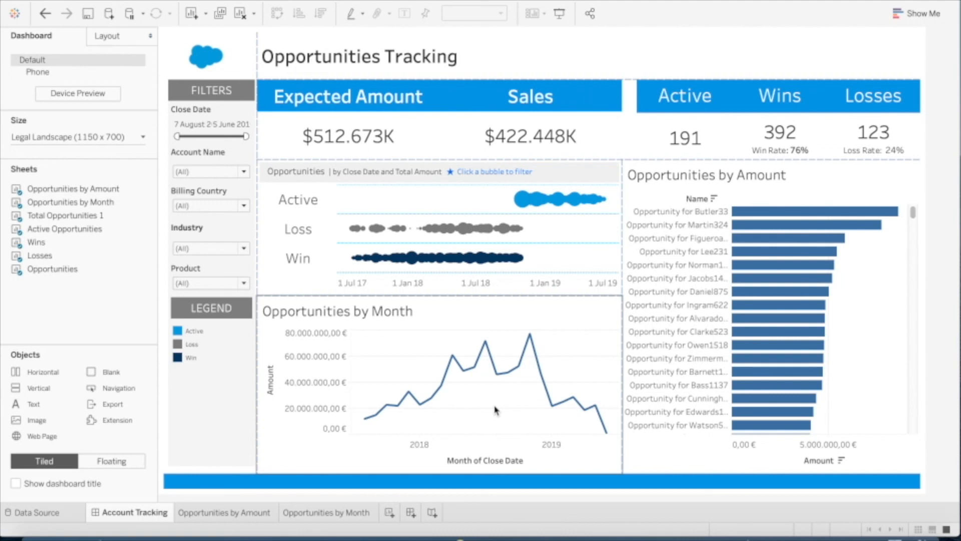
pyautogui.click(571, 255)
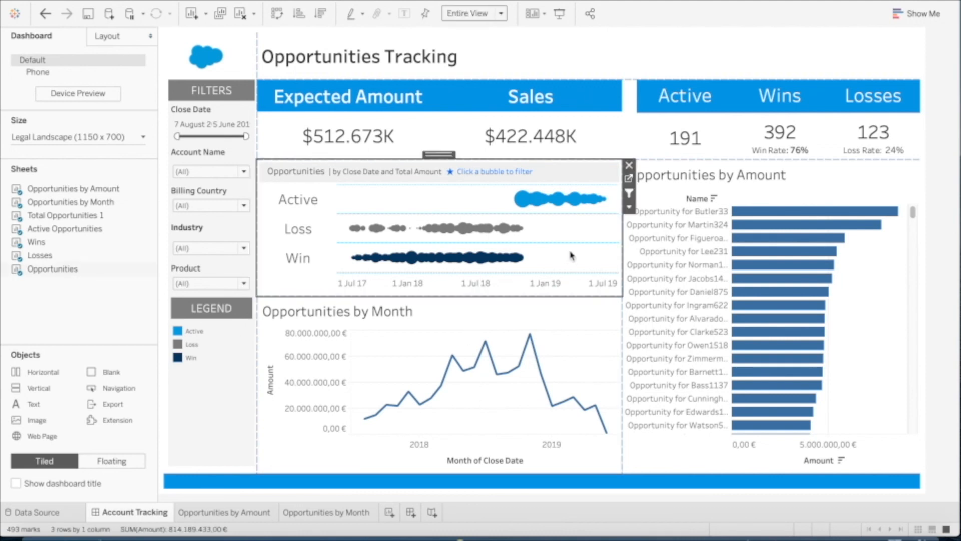
pyautogui.click(521, 201)
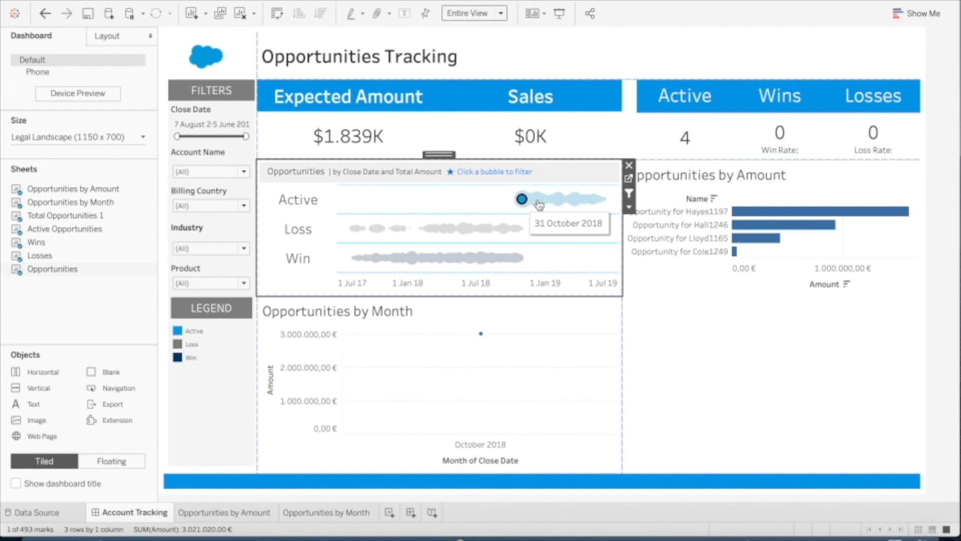
pyautogui.click(535, 200)
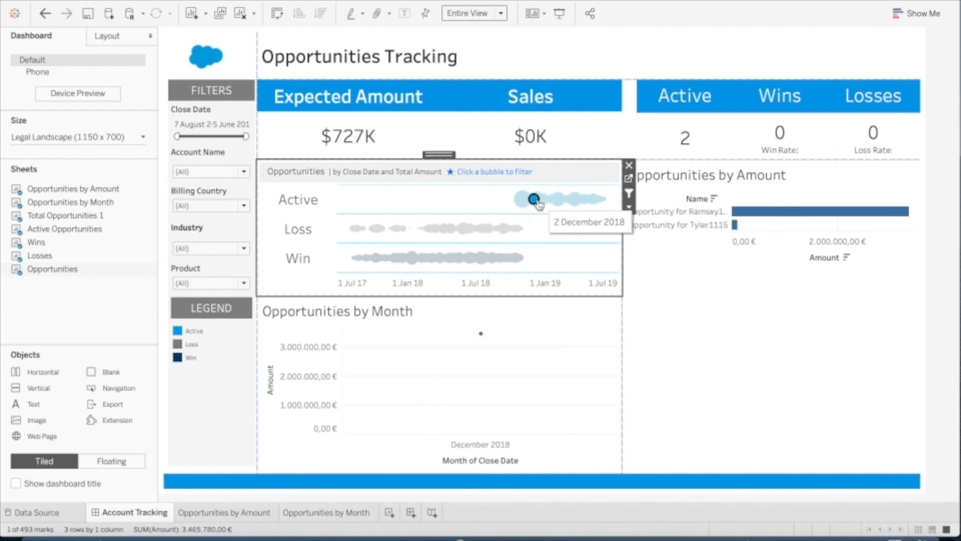
pyautogui.click(531, 242)
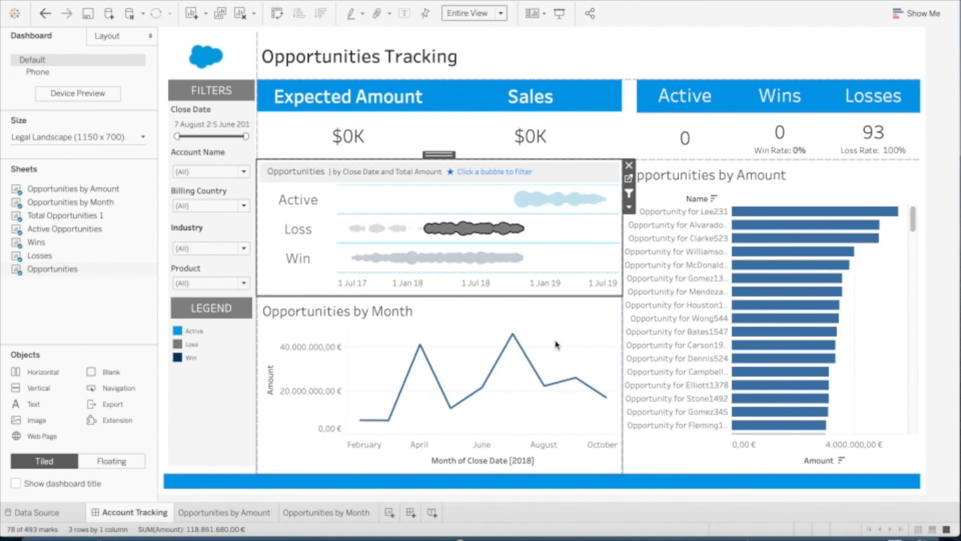
pyautogui.click(573, 239)
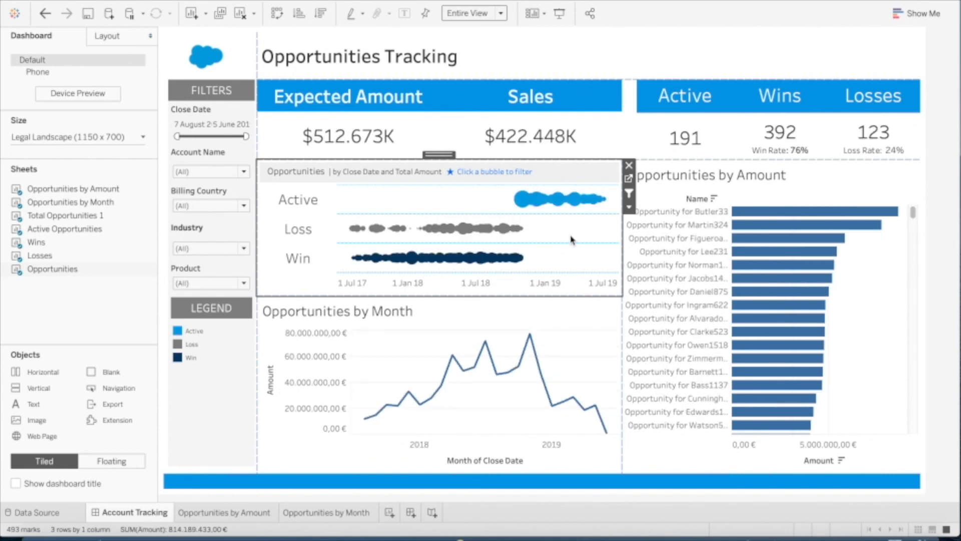